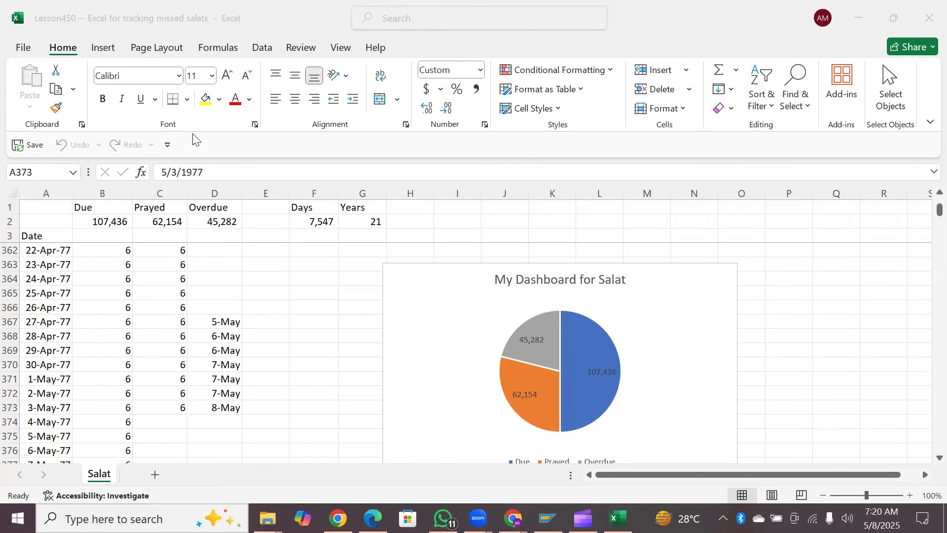
Step: Delete the entire rows for 1-May-25 through 7-May-25 at the end of the date list
left_click(48, 219)
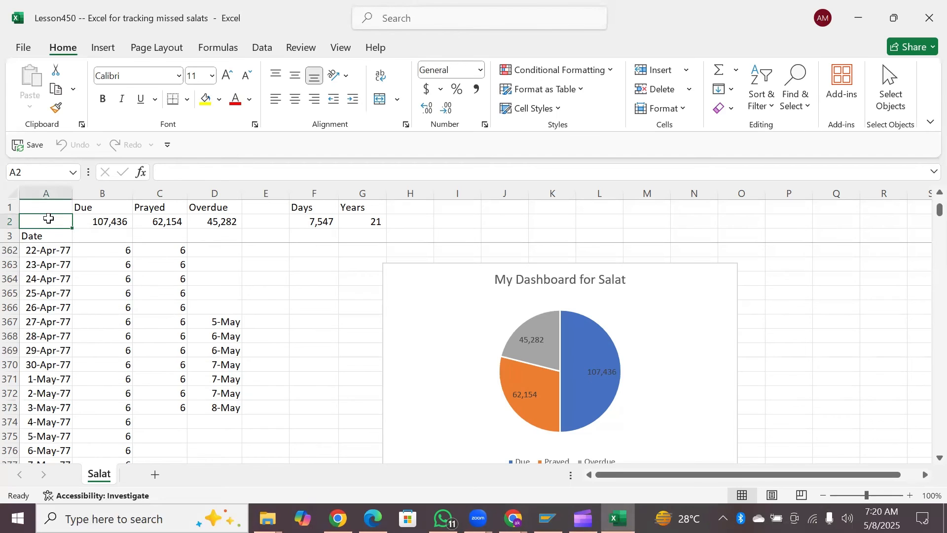
key("ctrl+Home")
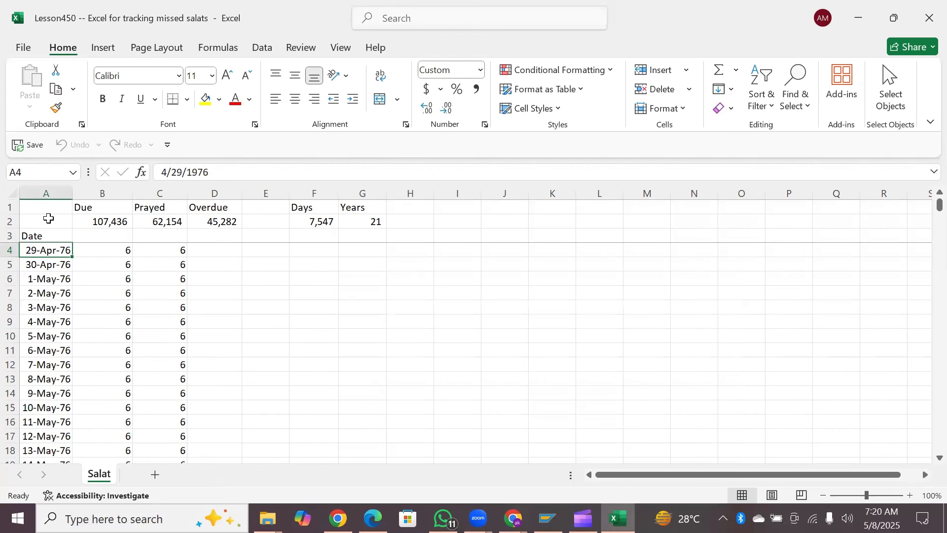
key("ctrl+Down")
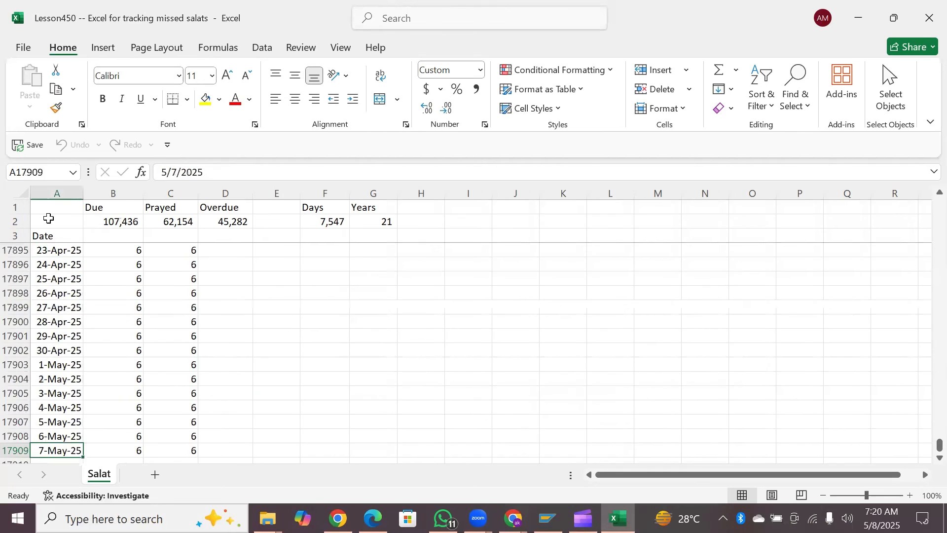
key("Down")
key("Up")
key("Up")
key("Up")
key("Up")
key("Up")
key("Up")
key("Up")
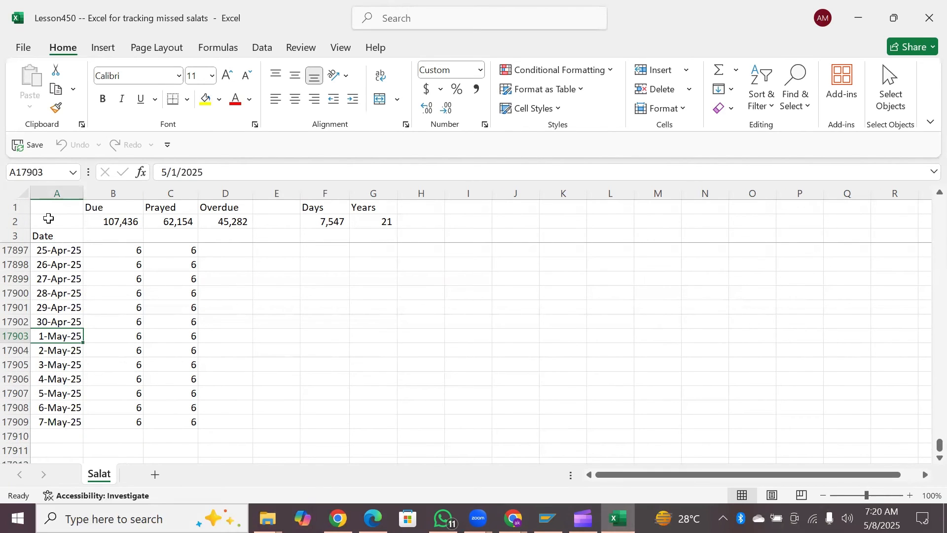
key("shift+Right")
key("shift+Right")
key("shift+Down")
key("shift+Down")
key("shift+Down")
key("shift+Down")
key("shift+Down")
key("shift+Down")
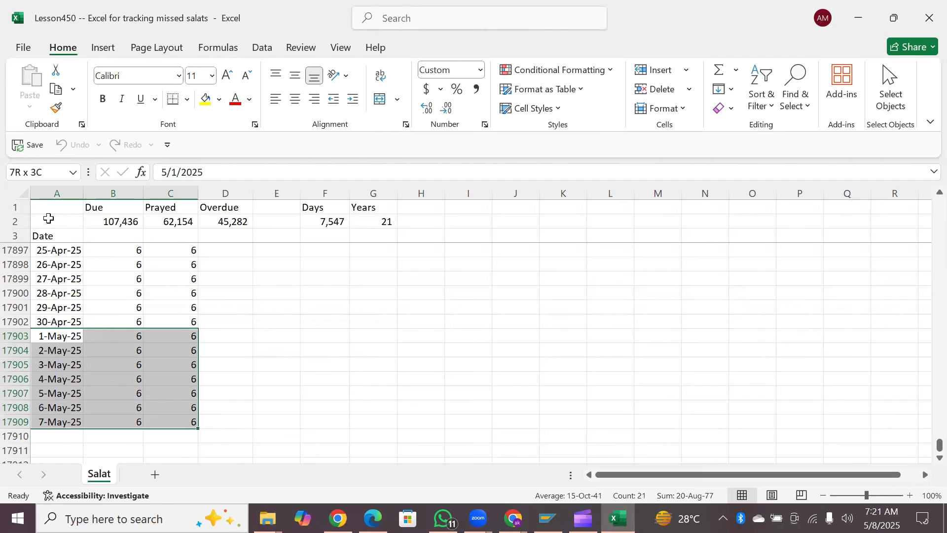
key("ctrl+minus")
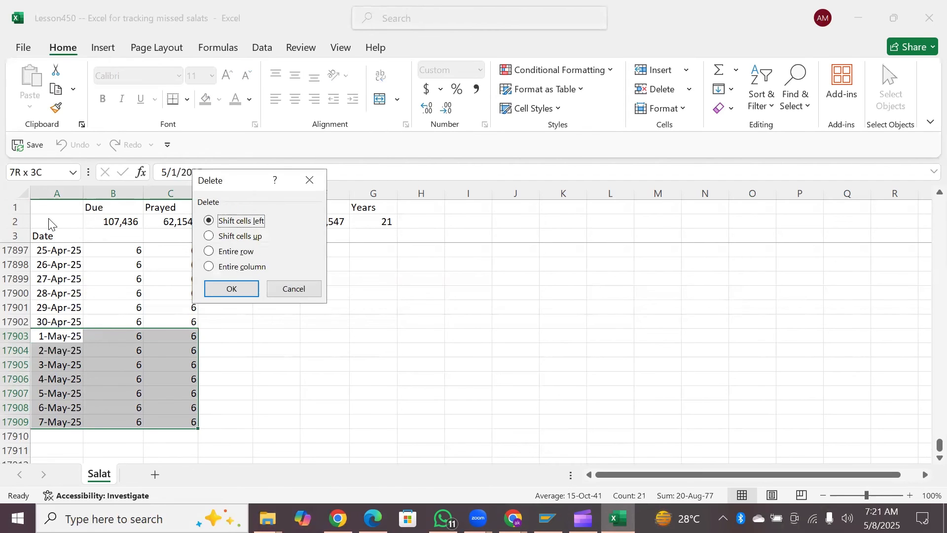
key("Down")
key("Down")
key("Return")
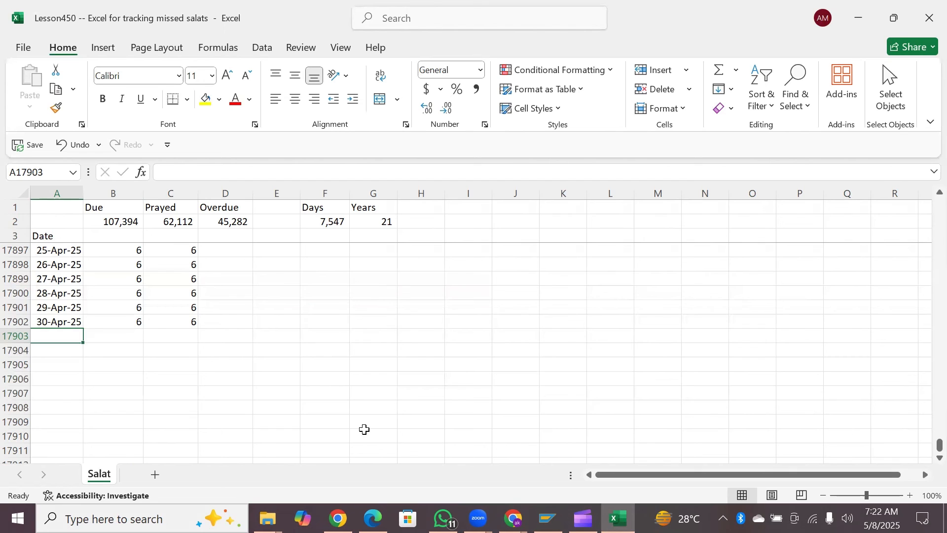
Step: Switch to Edge to read the sunnah.com search results for "missed salah", and return to the Excel workbook
mouse_move(372, 518)
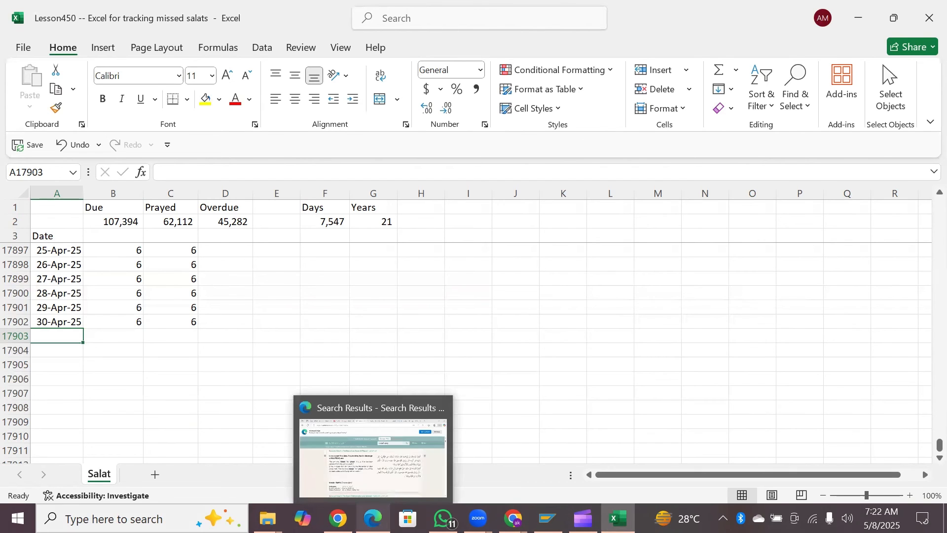
left_click(353, 454)
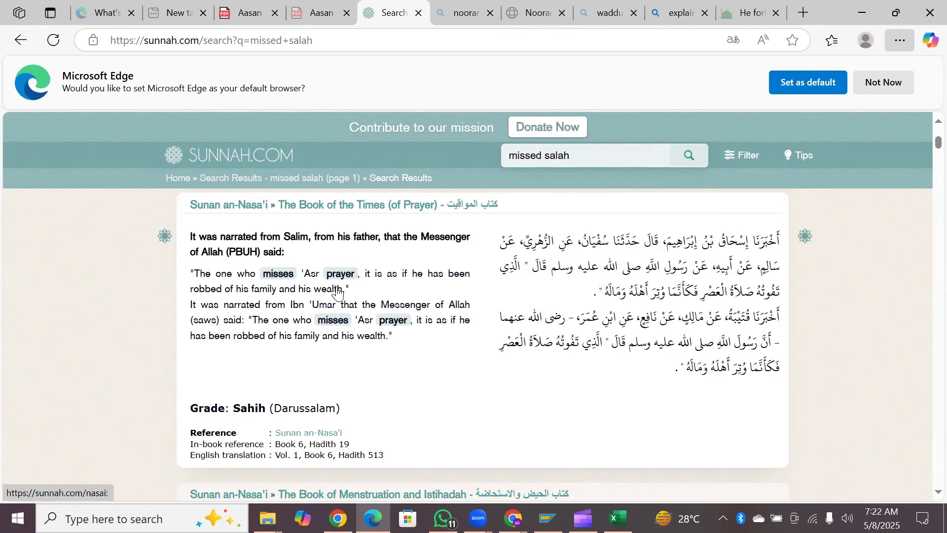
middle_click(597, 444)
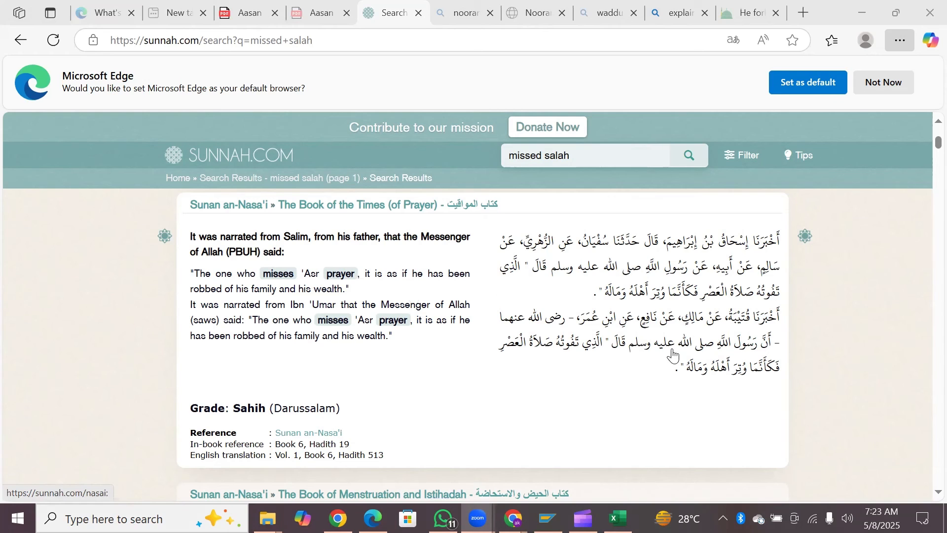
key("alt+Tab")
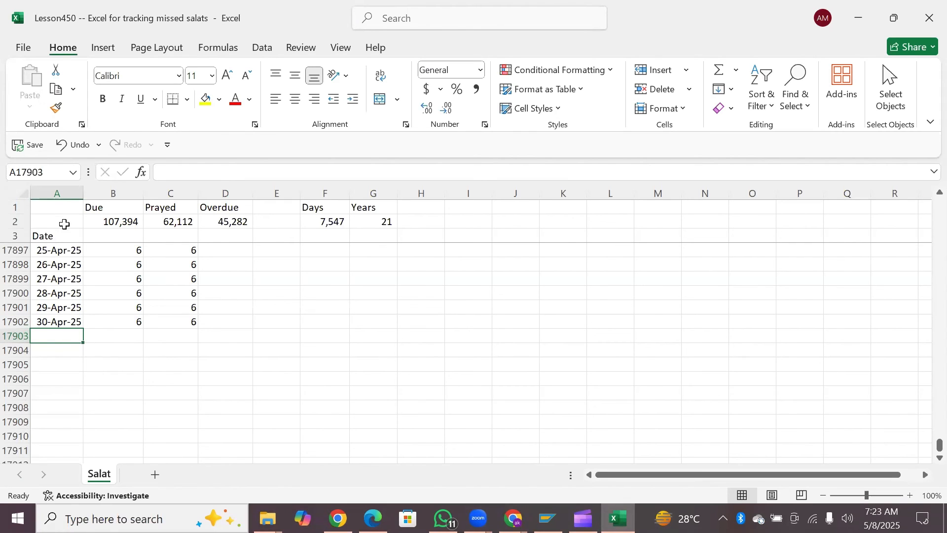
Step: Examine the Date column from its first entry to its last entry and the empty rows below it
left_click(48, 236)
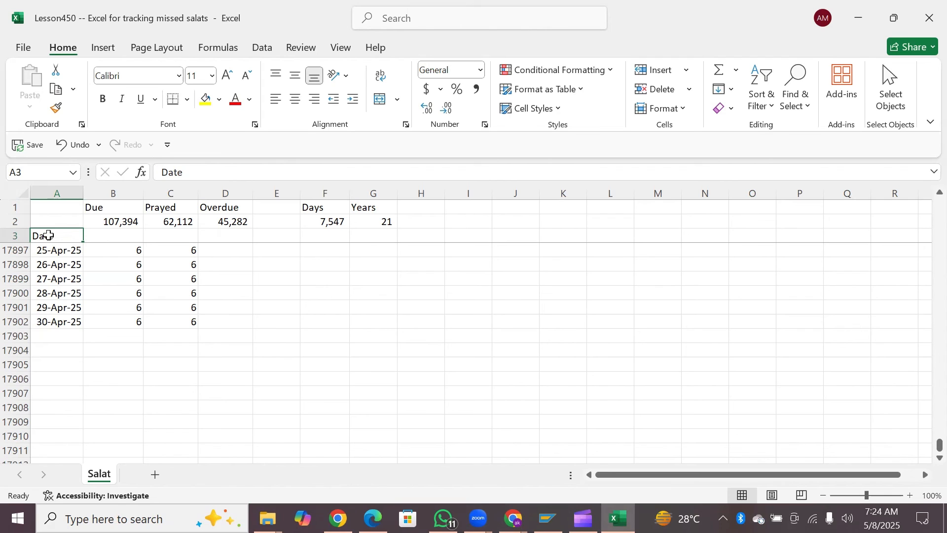
key("ctrl+Home")
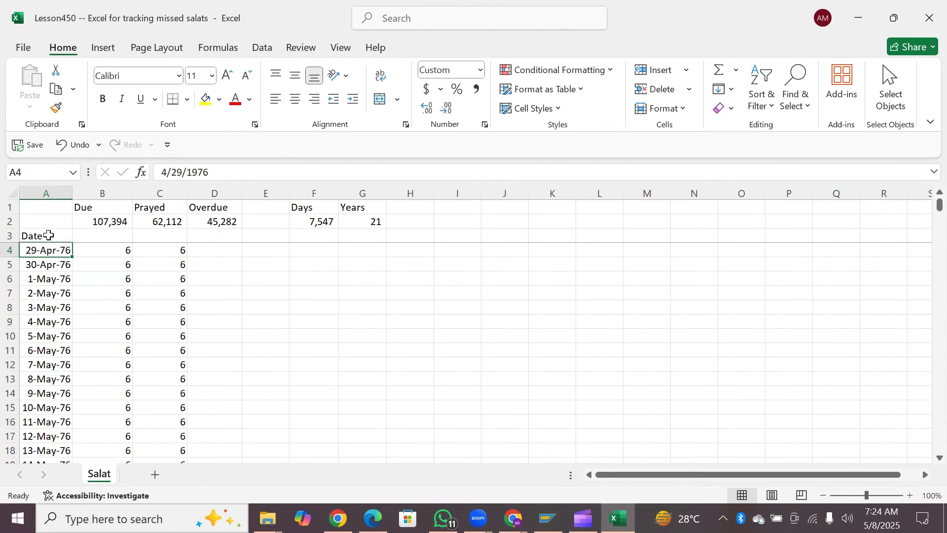
key("ctrl+Down")
key("Down")
key("Down")
key("Down")
key("Down")
key("Down")
key("Down")
key("Down")
key("Down")
key("Down")
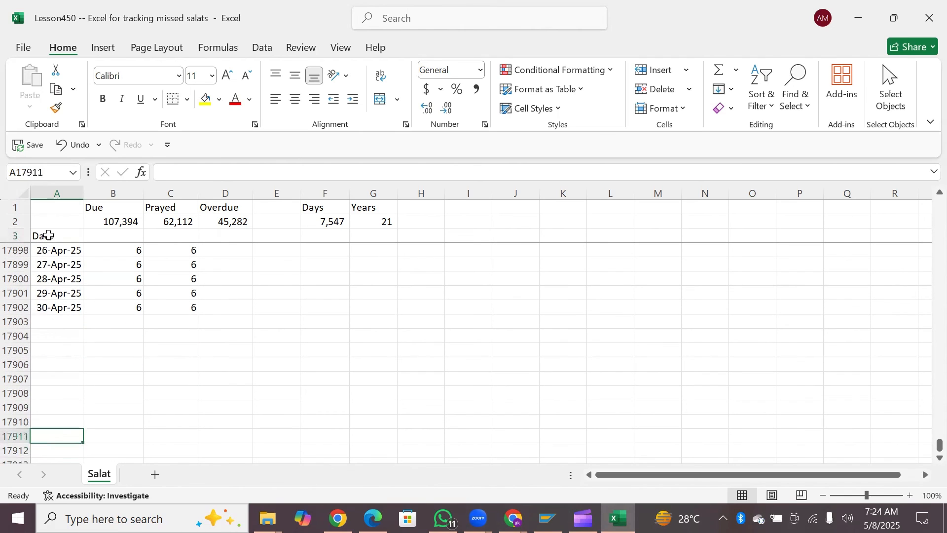
key("Up")
key("Up")
key("Up")
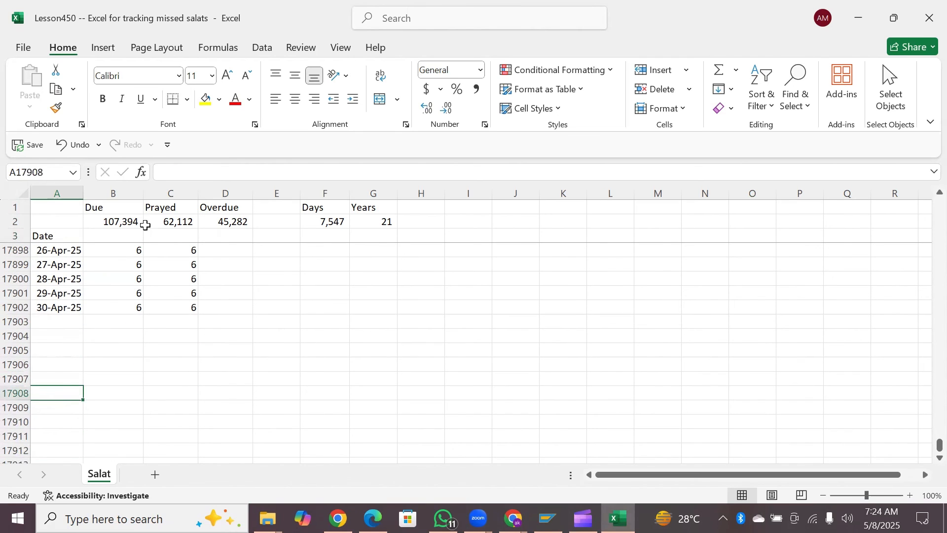
Step: Inspect the header and total cells of the Due column and the start of the date list
left_click(54, 207)
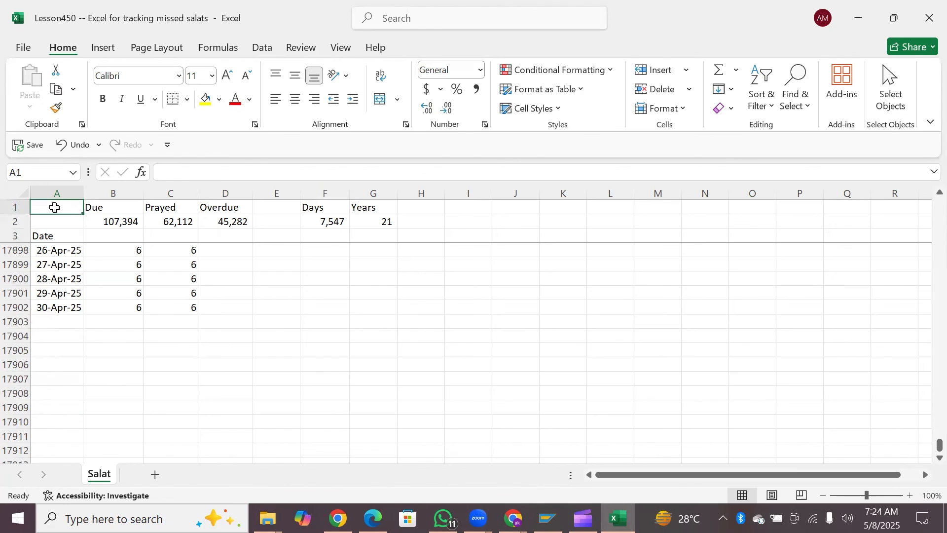
key("Down")
key("Up")
key("Right")
key("Down")
key("Up")
key("Down")
key("Down")
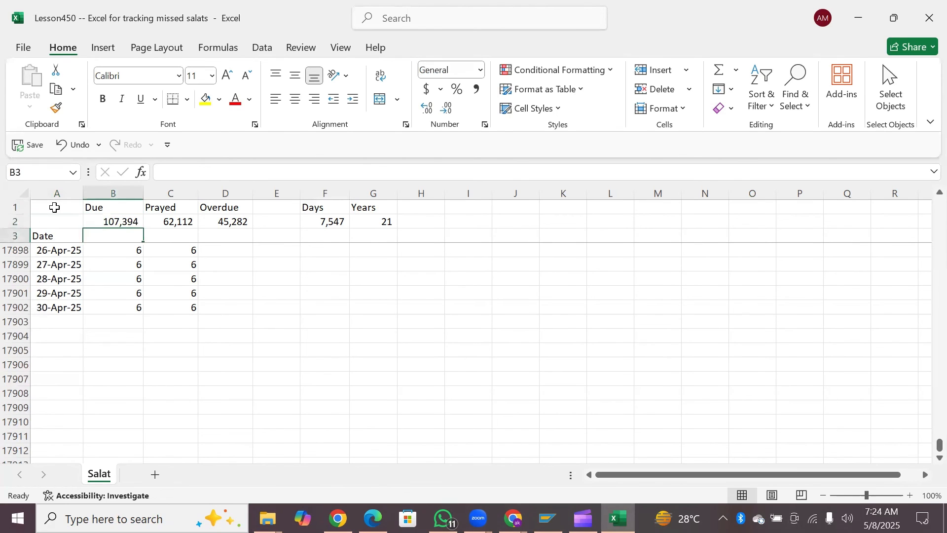
key("ctrl+Down")
key("Up")
key("Left")
key("Right")
key("Left")
key("Down")
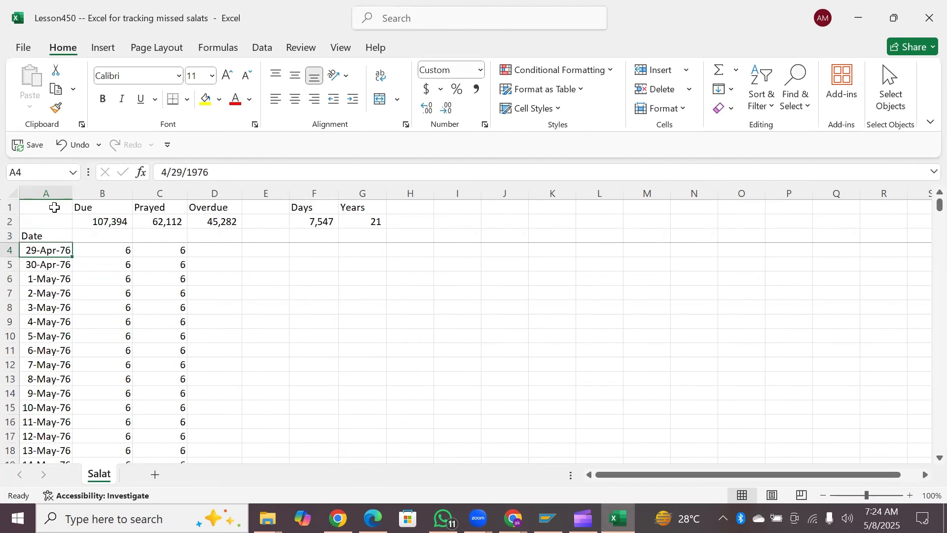
Step: Compare the first date in A4 with the Due formula beside it in B4
key("Right")
key("Left")
key("Right")
key("Left")
key("Right")
key("Left")
key("Right")
key("Left")
key("Right")
key("Left")
key("Right")
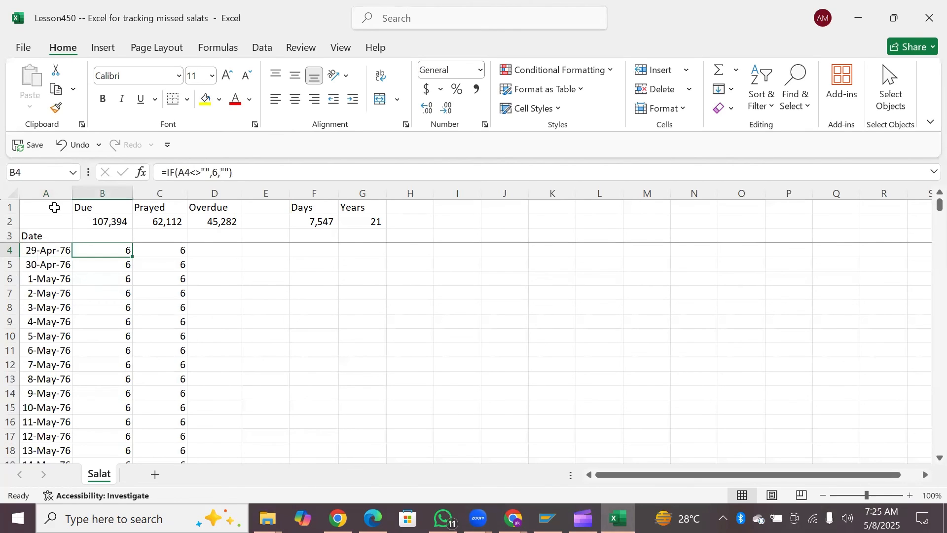
Step: Check the Due and Prayed totals in row 2 against the first daily entries in B4 and C4
key("Up")
key("Up")
key("Down")
key("Down")
key("Right")
key("Up")
key("Up")
key("Down")
key("Down")
key("Left")
key("Right")
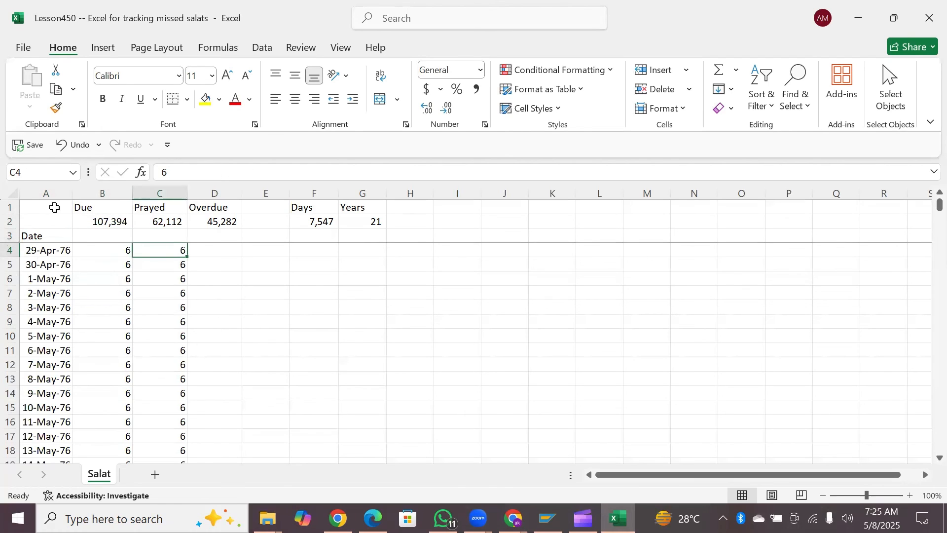
Step: Review the Prayed column's daily entries from the first row down to the last and back to its header
key("Down")
key("Down")
key("Down")
key("Down")
key("Down")
key("Down")
key("Down")
key("Down")
key("Down")
key("Down")
key("Down")
key("Down")
key("Down")
key("Down")
key("Down")
key("Down")
key("Down")
key("Down")
key("Down")
key("Down")
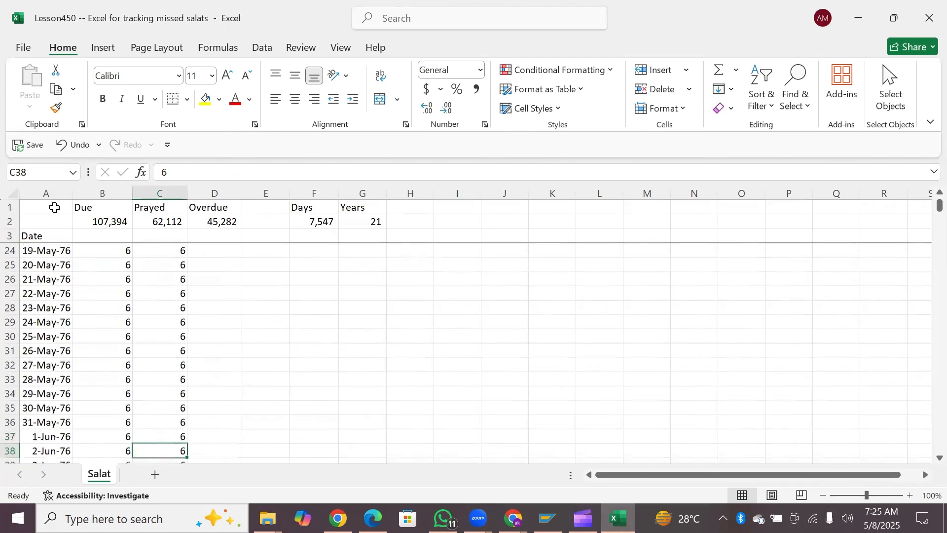
key("Down")
key("Down")
key("Down")
key("Down")
key("Down")
key("Down")
key("Down")
key("Down")
key("Down")
key("Down")
key("Down")
key("Down")
key("Down")
key("Down")
key("Down")
key("Down")
key("Down")
key("Down")
key("Down")
key("Down")
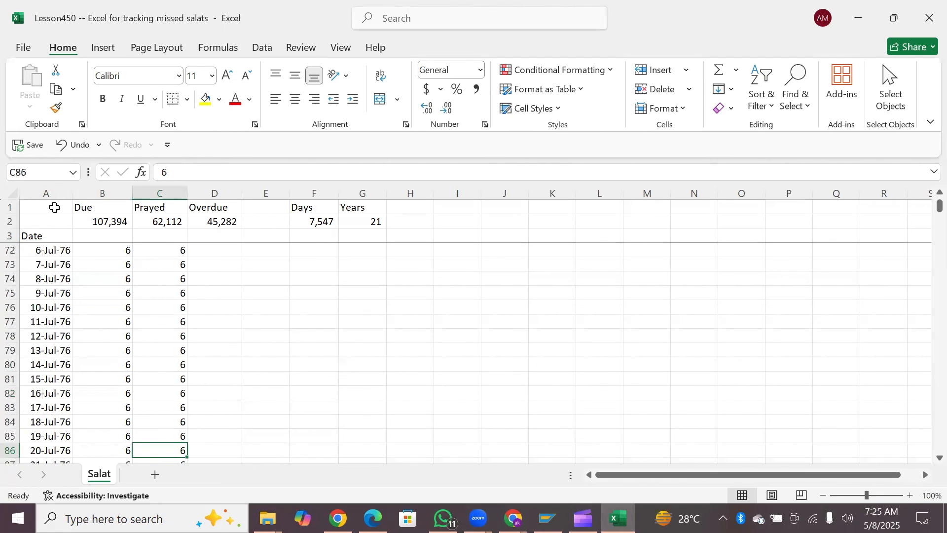
key("ctrl+Down")
key("Down")
key("Up")
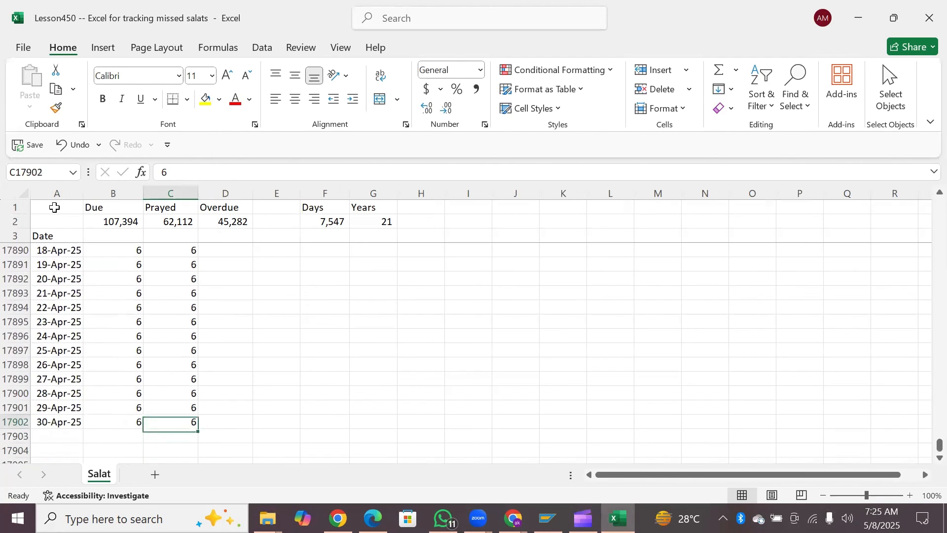
key("ctrl+Up")
key("ctrl+Up")
key("ctrl+Up")
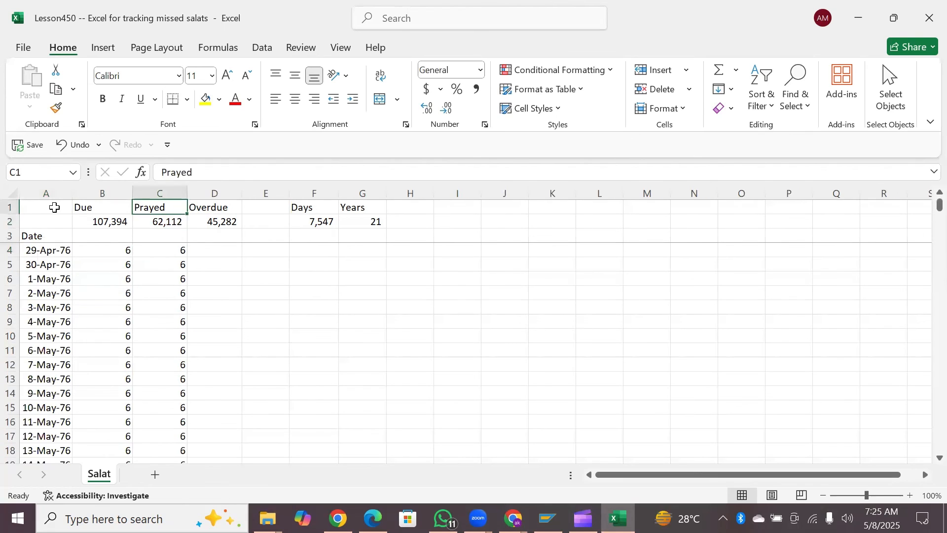
Step: Compare the Prayed, Overdue and Due cells in the first rows of the daily list
key("Down")
key("Down")
key("Down")
key("Down")
key("Down")
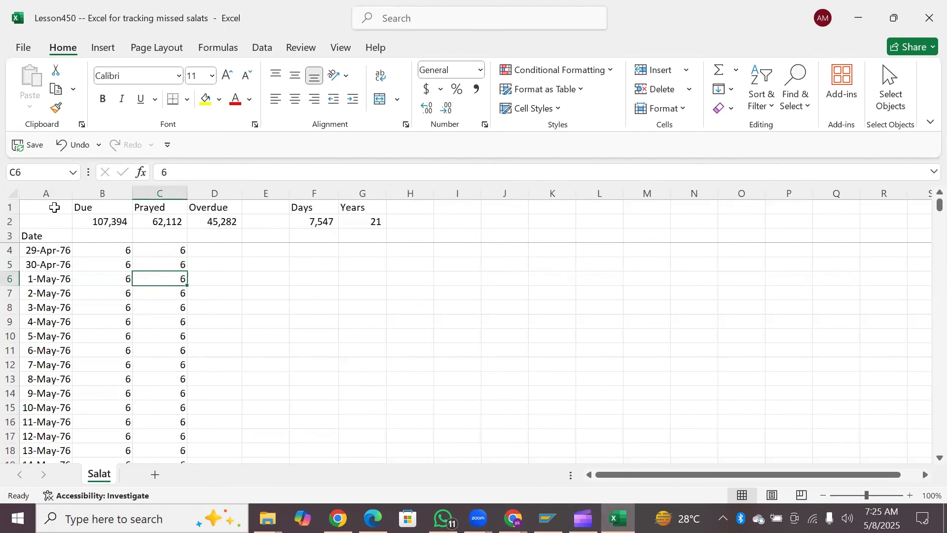
key("Right")
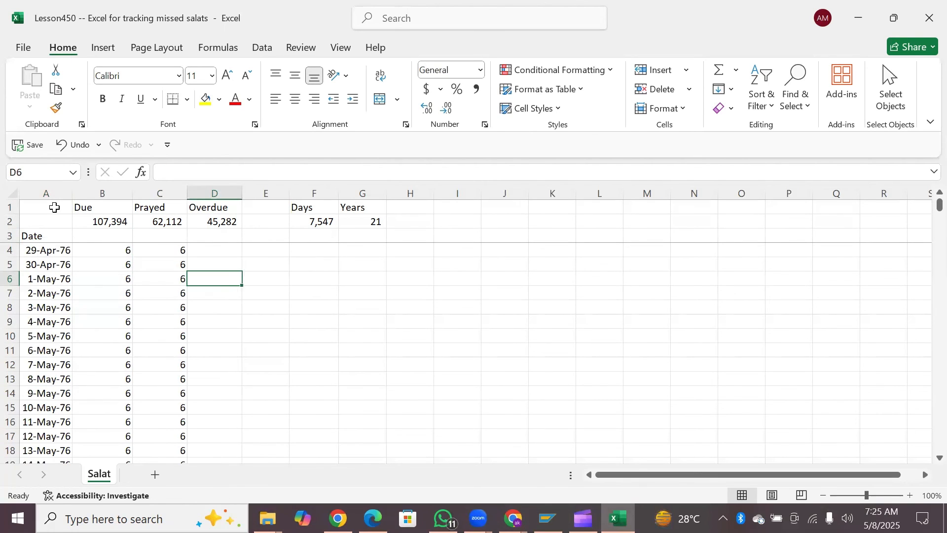
key("Left")
key("Left")
key("Down")
key("Down")
key("Down")
key("Down")
key("Down")
key("Down")
key("Down")
key("Down")
key("Down")
key("Down")
key("Down")
key("Down")
key("Down")
key("Down")
key("Down")
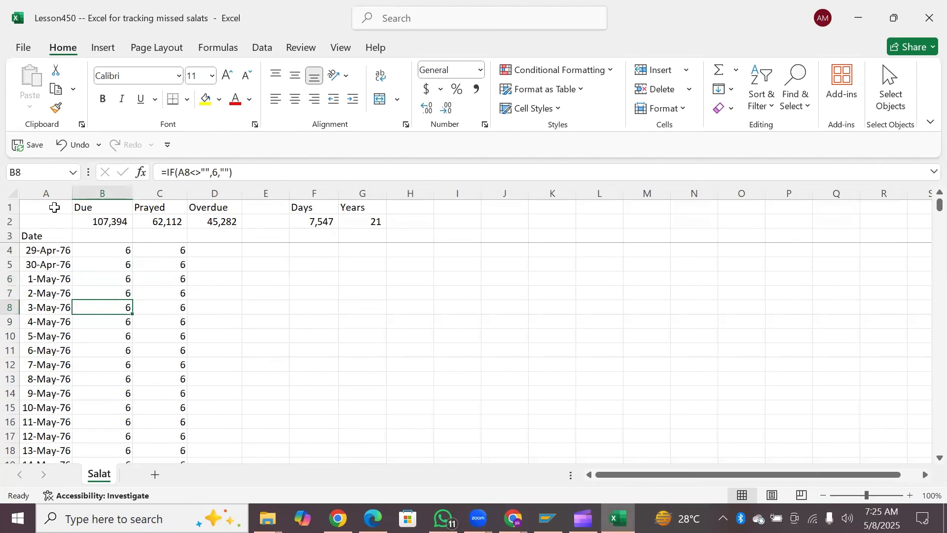
Step: Find where the entries in the Overdue column begin and check the corresponding dates in column A
key("Right")
key("Right")
key("ctrl+Down")
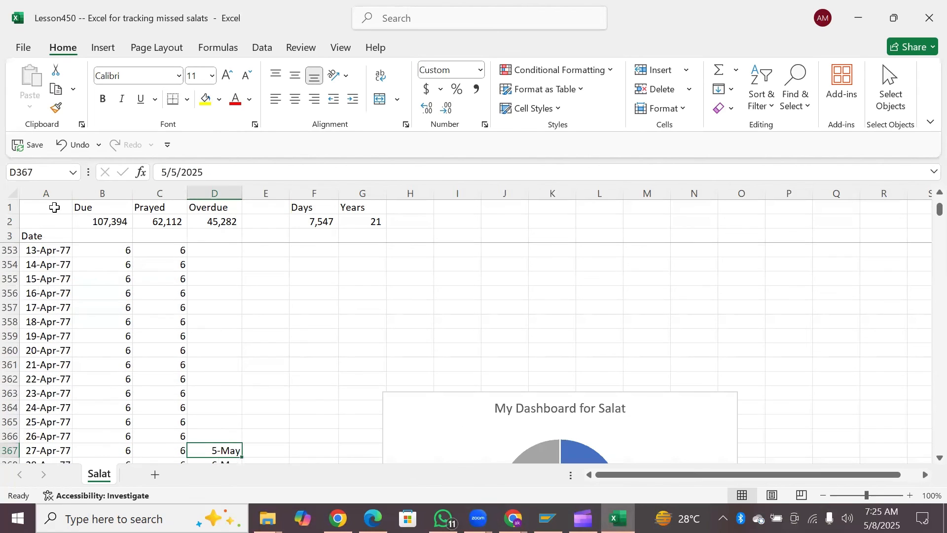
key("Down")
key("Up")
key("Up")
key("Up")
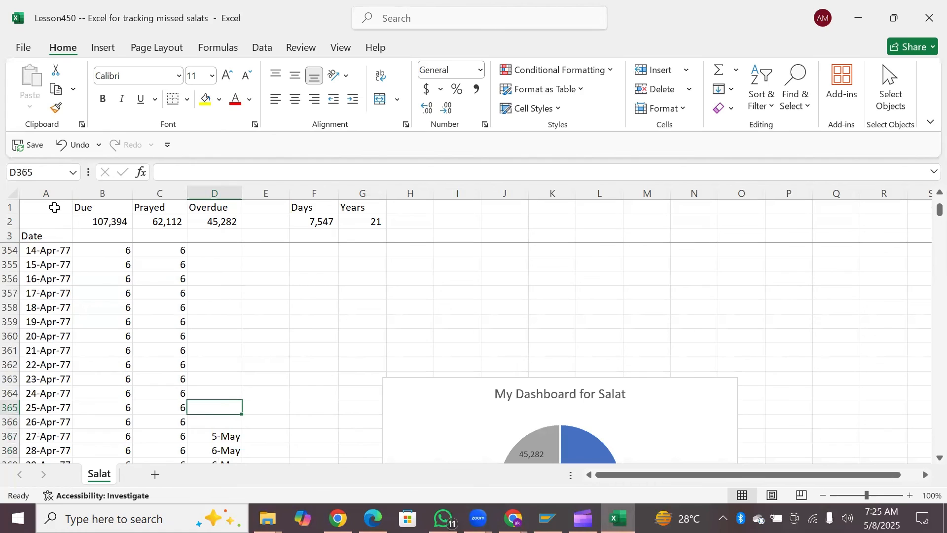
key("Left")
key("Left")
key("Left")
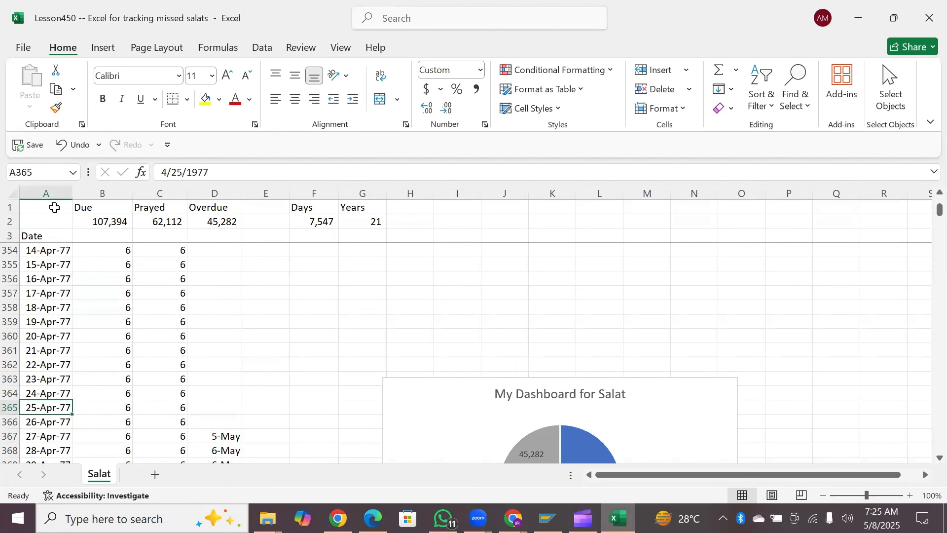
Step: Review the Overdue column's dated entries down to the last one and find the first date in column A without an entry
key("Right")
key("Right")
key("Right")
key("Down")
key("Down")
key("Down")
key("Down")
key("Down")
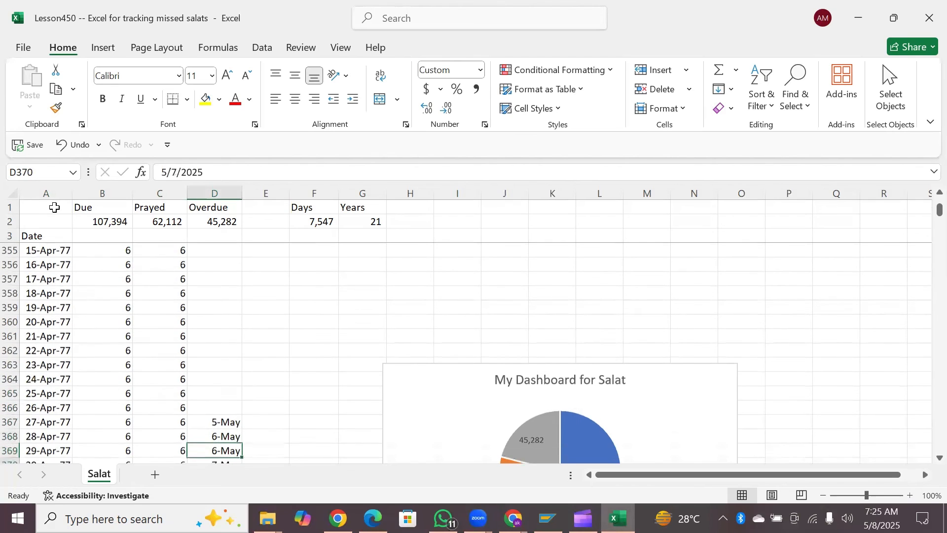
key("Down")
key("Down")
key("Down")
key("Down")
key("Left")
key("Left")
key("Left")
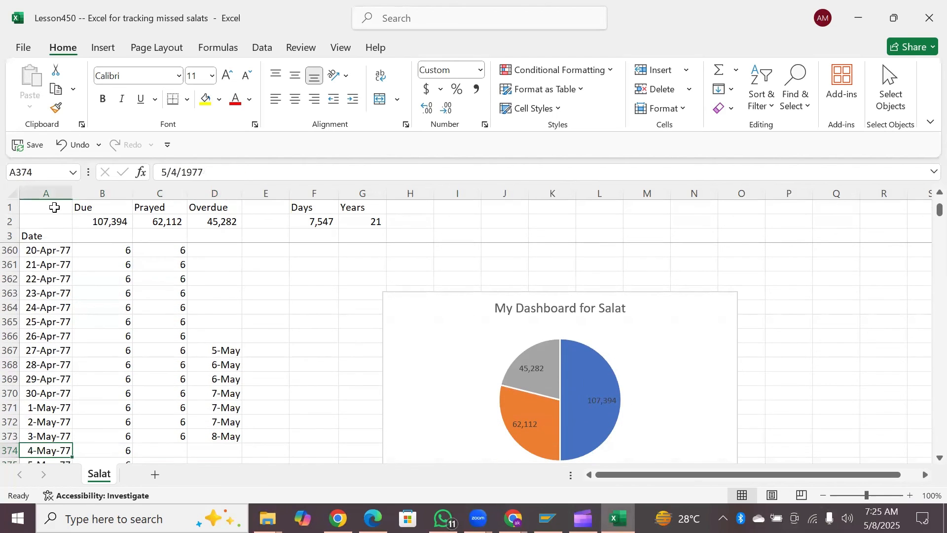
Step: Examine the Due, Prayed and Overdue cells in the 4-May-77 row, including the Prayed formula
key("Right")
key("Right")
key("Right")
key("Left")
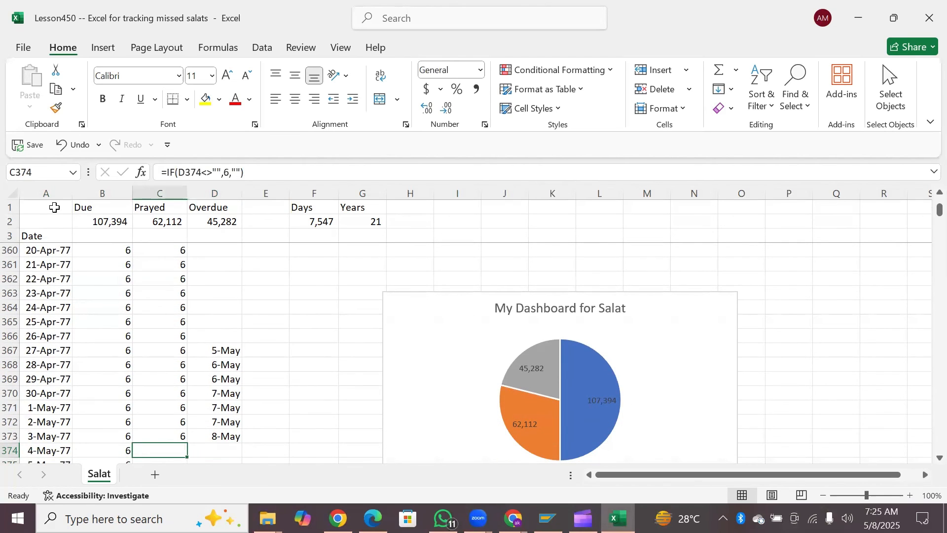
key("Right")
key("Left")
key("Left")
key("Left")
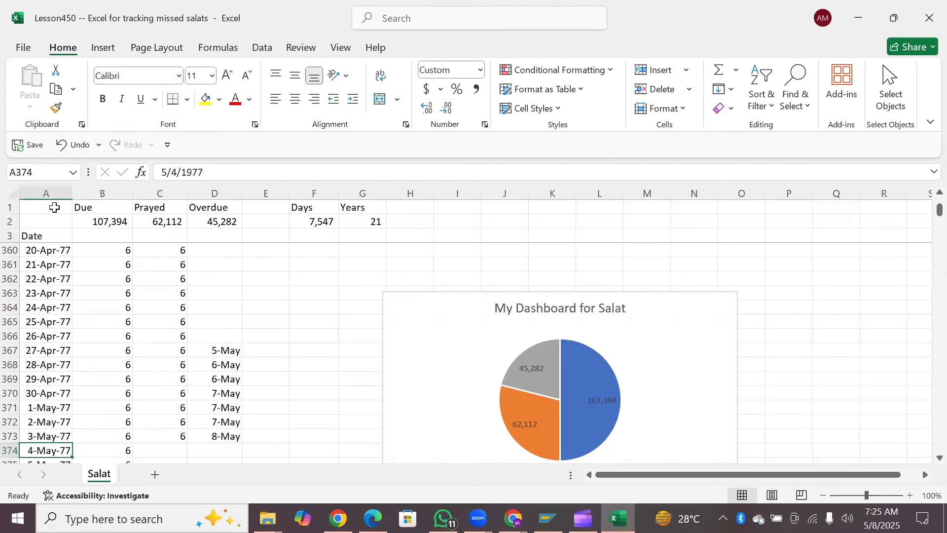
Step: Check the Prayed column's formula cells from 4-May-77 down to 18-May-77 against their Due values and dates
key("Right")
key("Right")
key("Down")
key("Down")
key("Down")
key("Down")
key("Down")
key("Down")
key("Down")
key("Down")
key("Down")
key("Down")
key("Down")
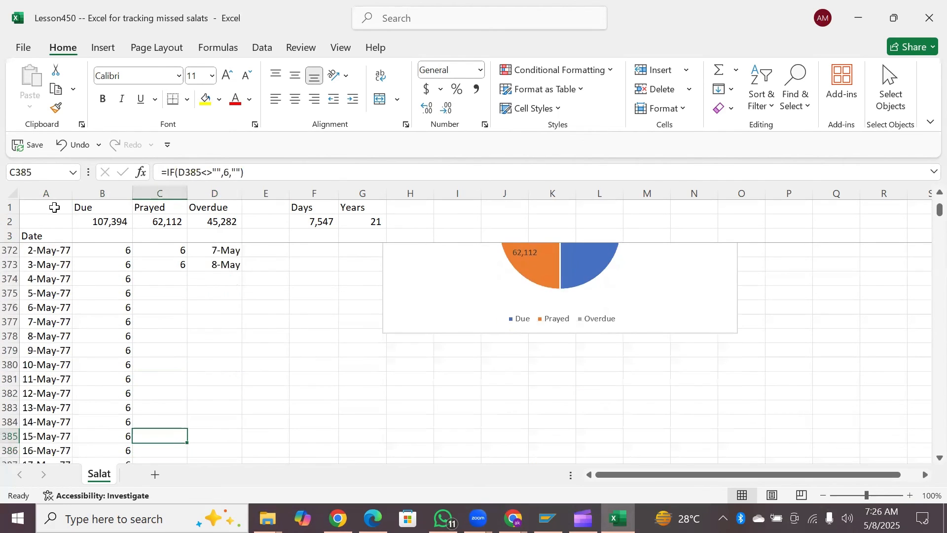
key("Down")
key("Down")
key("Down")
key("Left")
key("Left")
key("Right")
key("Right")
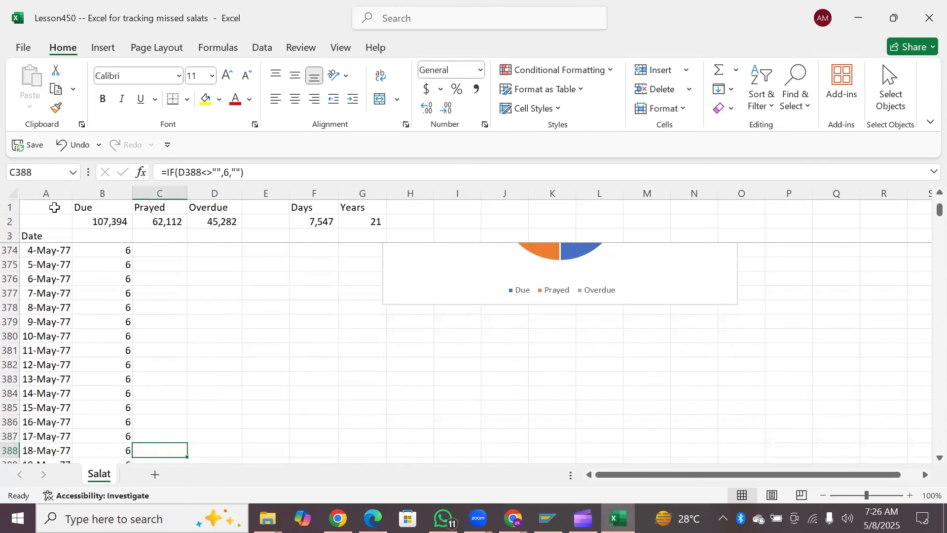
Step: Check the Prayed and Overdue cells for 30-Apr-25 near the list's end, and return to the last filled Overdue entry
key("ctrl+Down")
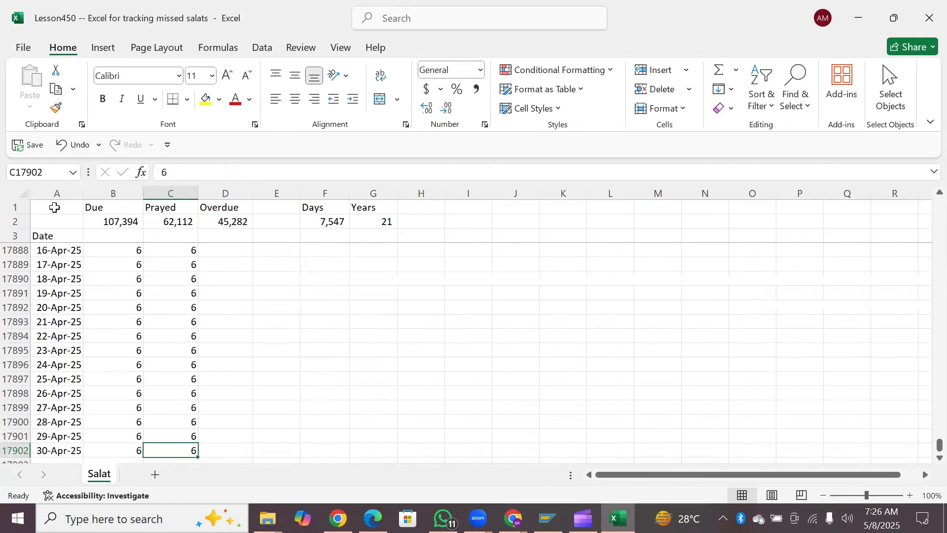
key("Right")
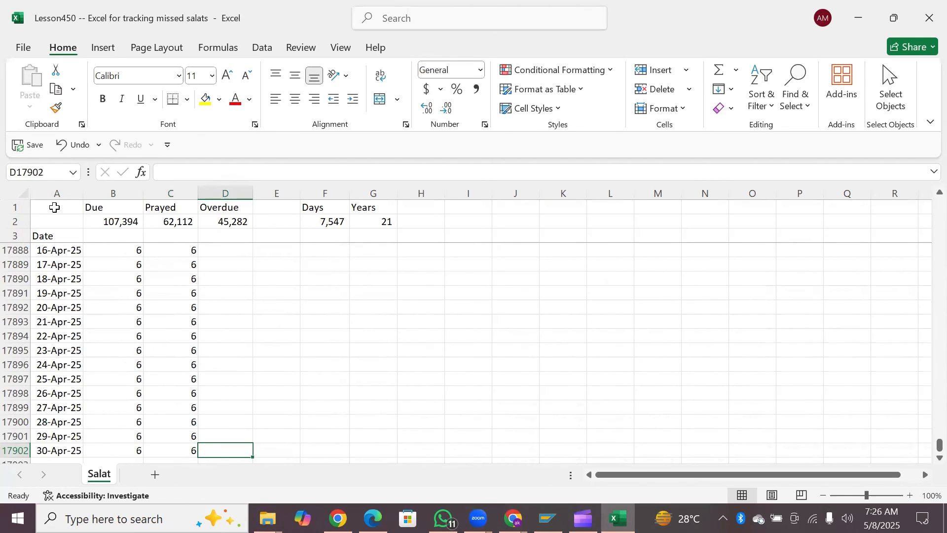
key("ctrl+Up")
Step: Look through the Overdue column from early May 1977 into March 1981 for dates without entries, and inspect the Prayed column's formula there
key("Down")
key("Down")
key("Down")
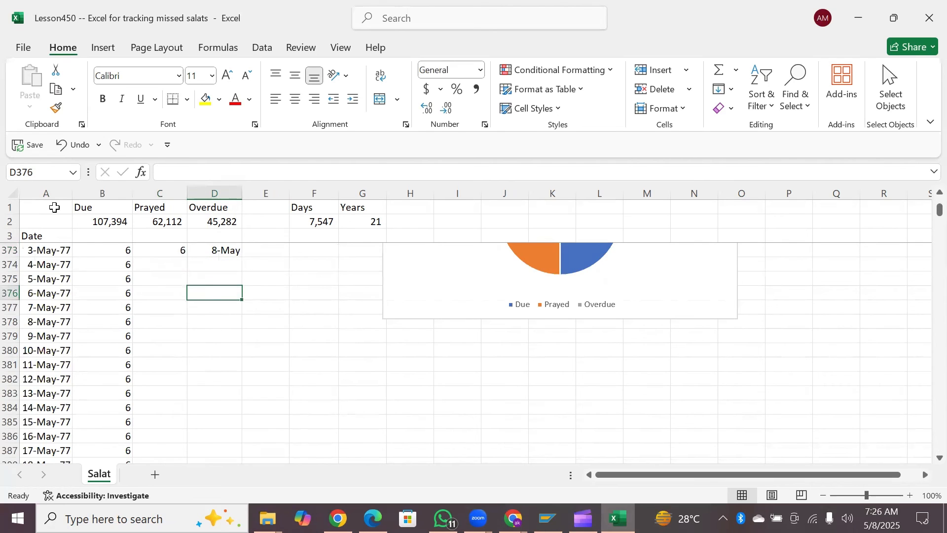
key("Down")
key("Down")
key("Down")
key("Down")
key("Down")
key("Down")
key("Down")
key("Down")
key("Down")
key("Down")
key("Down")
key("Down")
key("Down")
key("Down")
key("Down")
key("Down")
key("Down")
key("Down")
key("Down")
key("Down")
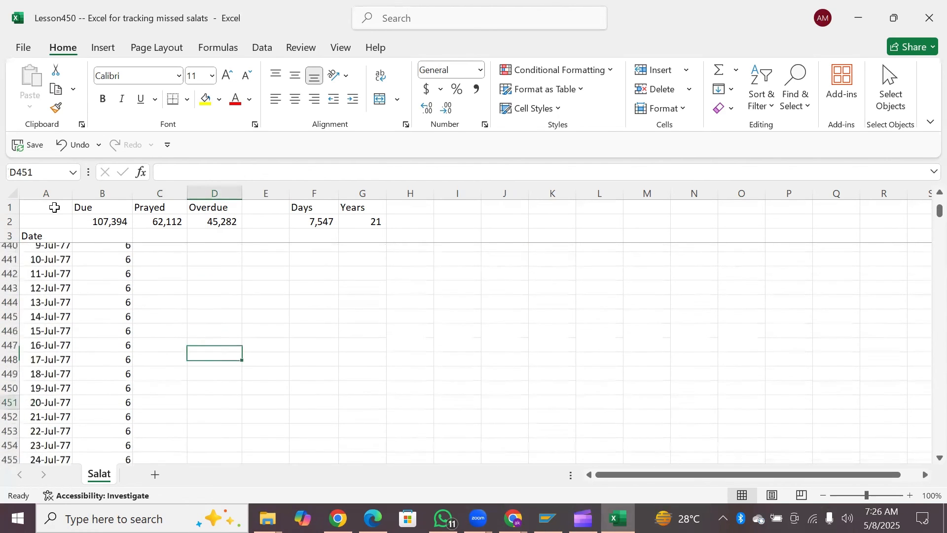
key("Down")
key("Down")
key("Down")
key("Down")
key("Down")
key("Down")
key("Down")
key("Down")
key("Down")
key("Down")
key("Down")
key("Down")
key("Down")
key("Down")
key("Down")
key("Down")
key("Down")
key("Down")
key("Down")
key("Down")
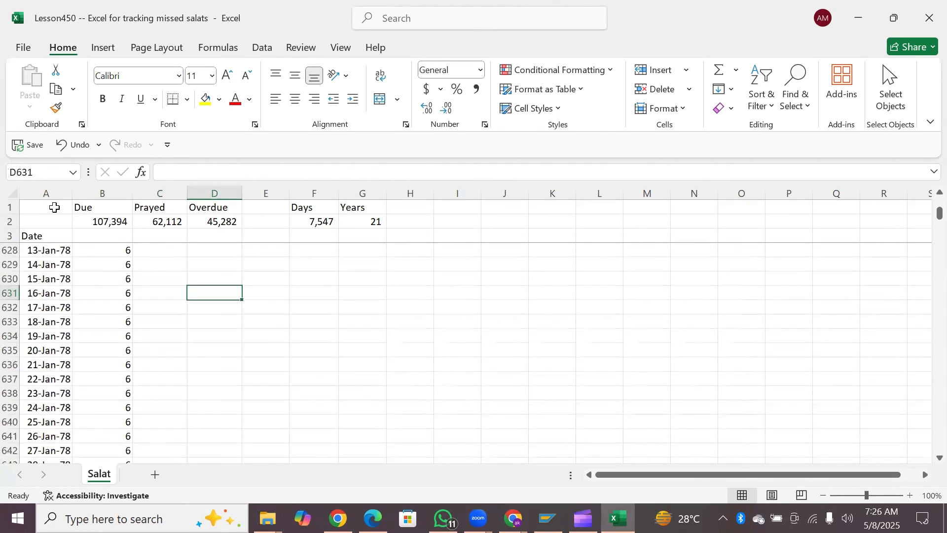
key("Down")
key("Down")
key("Down")
key("Down")
key("Down")
key("Down")
key("Down")
key("Down")
key("Down")
key("Down")
key("Down")
key("Down")
key("Down")
key("Down")
key("Down")
key("Down")
key("Down")
key("Down")
key("Down")
key("Down")
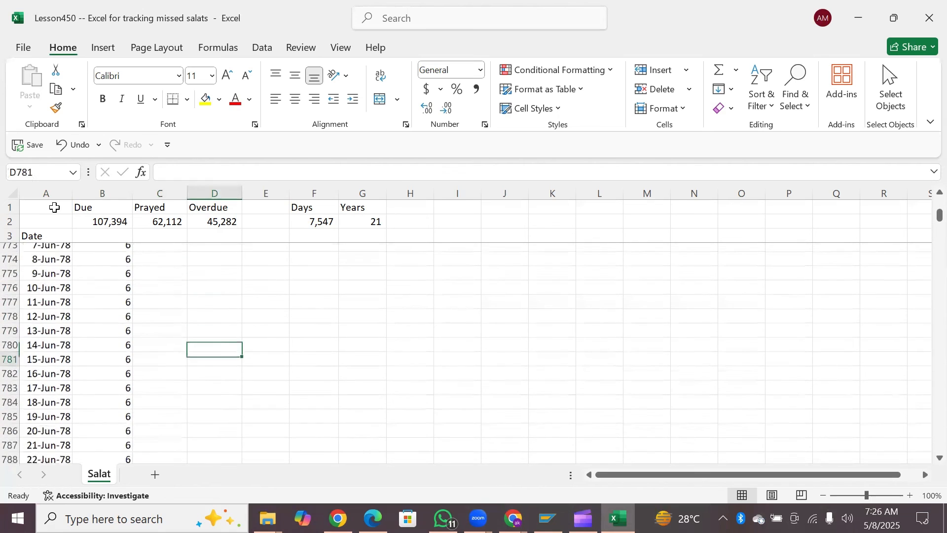
key("Down")
key("Down")
key("Down")
key("Down")
key("Down")
key("Down")
key("Down")
key("Down")
key("Down")
key("Down")
key("Down")
key("Down")
key("Down")
key("Down")
key("Down")
key("Down")
key("Down")
key("Down")
key("Down")
key("Down")
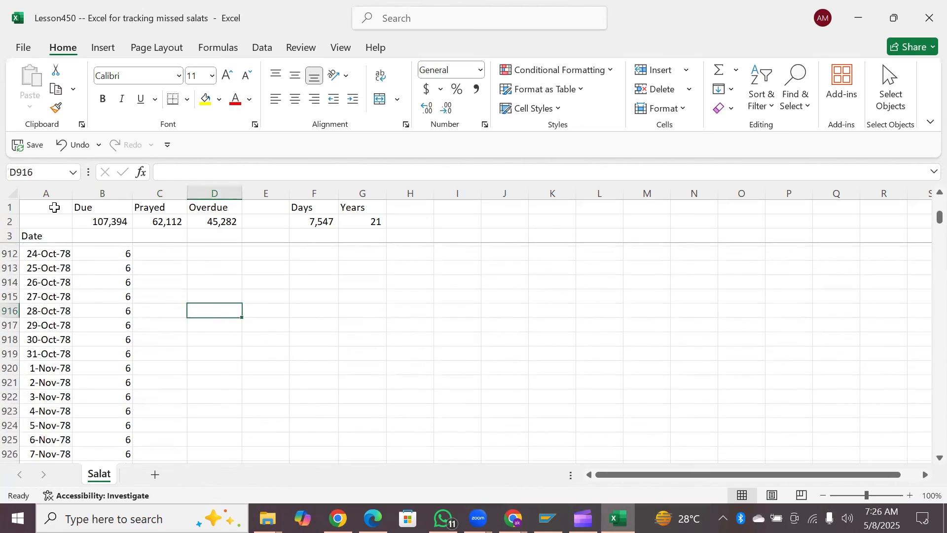
key("Down")
key("Down")
key("Down")
key("Down")
key("Down")
key("Down")
key("Down")
key("Down")
key("Down")
key("Down")
key("Down")
key("Down")
key("Down")
key("Down")
key("Down")
key("Down")
key("Down")
key("Down")
key("Down")
key("Down")
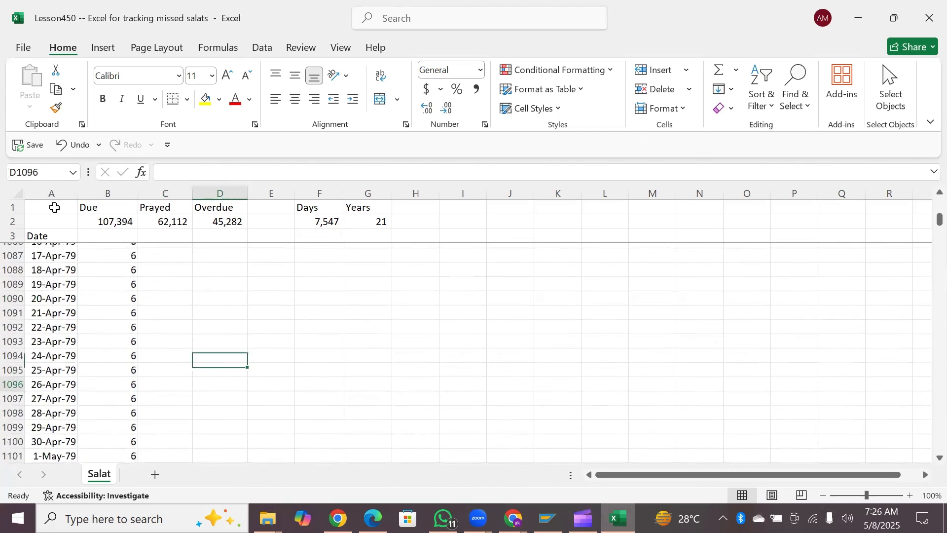
key("Down")
key("Down")
key("Down")
key("Down")
key("Down")
key("Down")
key("Down")
key("Down")
key("Down")
key("Down")
key("Down")
key("Down")
key("Down")
key("Down")
key("Down")
key("Down")
key("Down")
key("Down")
key("Down")
key("Down")
key("Down")
key("Down")
key("Down")
key("Down")
key("Down")
key("Down")
key("Down")
key("Down")
key("Down")
key("Down")
key("Down")
key("Down")
key("Down")
key("Down")
key("Down")
key("Down")
key("Down")
key("Down")
key("Down")
key("Down")
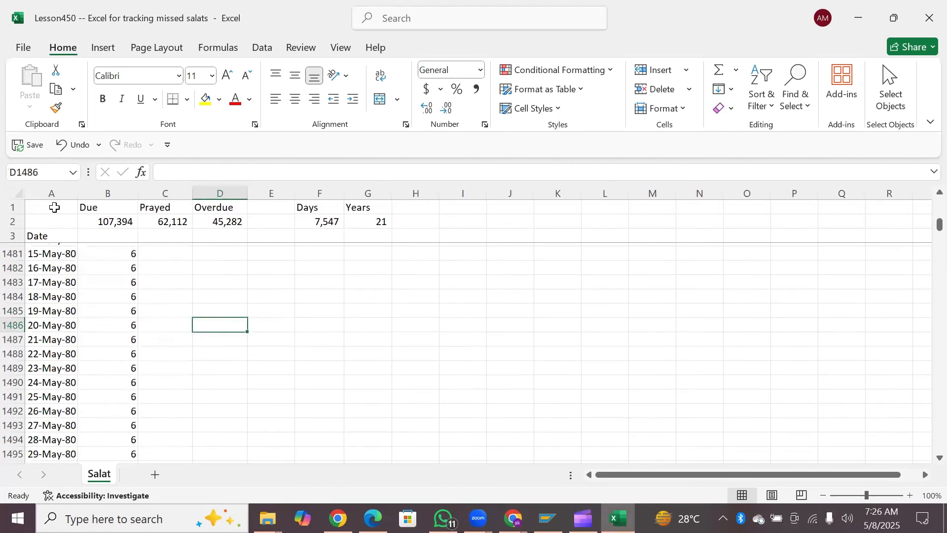
key("Left")
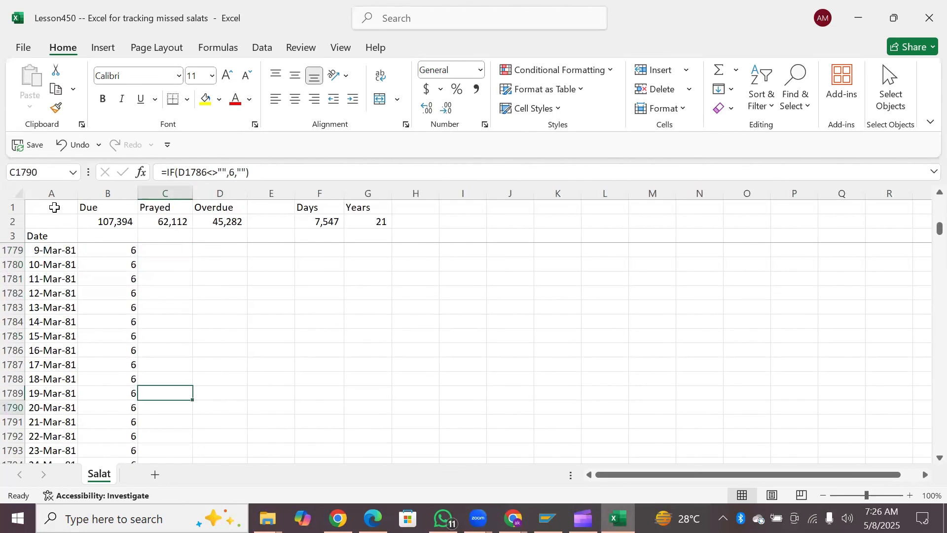
Step: Look down the Prayed column from March 1981 to 25-Dec-83 for days that have a due count but no prayed count
key("Down")
key("Down")
key("Down")
key("Down")
key("Down")
key("Down")
key("Down")
key("Down")
key("Down")
key("Down")
key("Down")
key("Down")
key("Down")
key("Down")
key("Down")
key("Down")
key("Down")
key("Down")
key("Down")
key("Down")
key("Down")
key("Down")
key("Down")
key("Down")
key("Down")
key("Down")
key("Down")
key("Down")
key("Down")
key("Down")
key("Down")
key("Down")
key("Down")
key("Down")
key("Down")
key("Down")
key("Down")
key("Down")
key("Down")
key("Down")
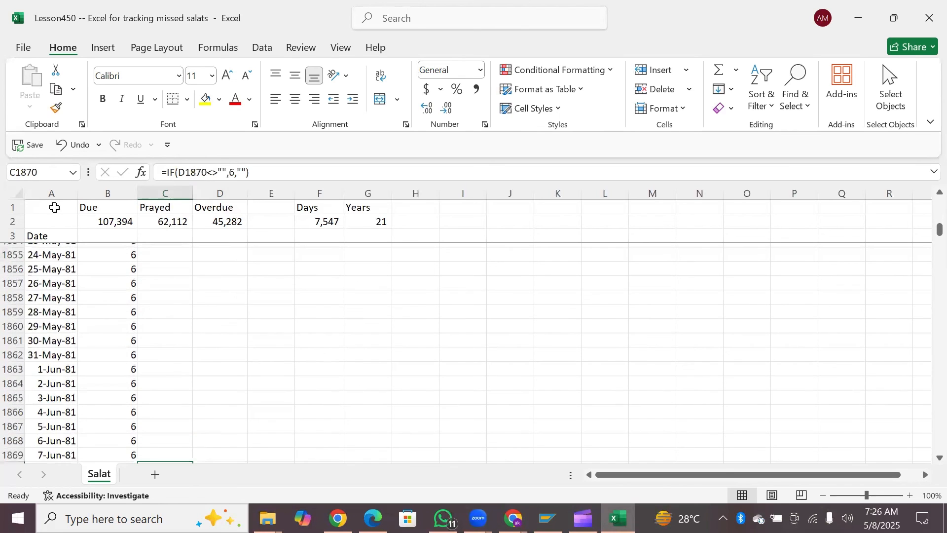
key("Down")
key("Down")
key("Down")
key("Down")
key("Down")
key("Down")
key("Down")
key("Down")
key("Down")
key("Down")
key("Down")
key("Down")
key("Down")
key("Down")
key("Down")
key("Down")
key("Down")
key("Down")
key("Down")
key("Down")
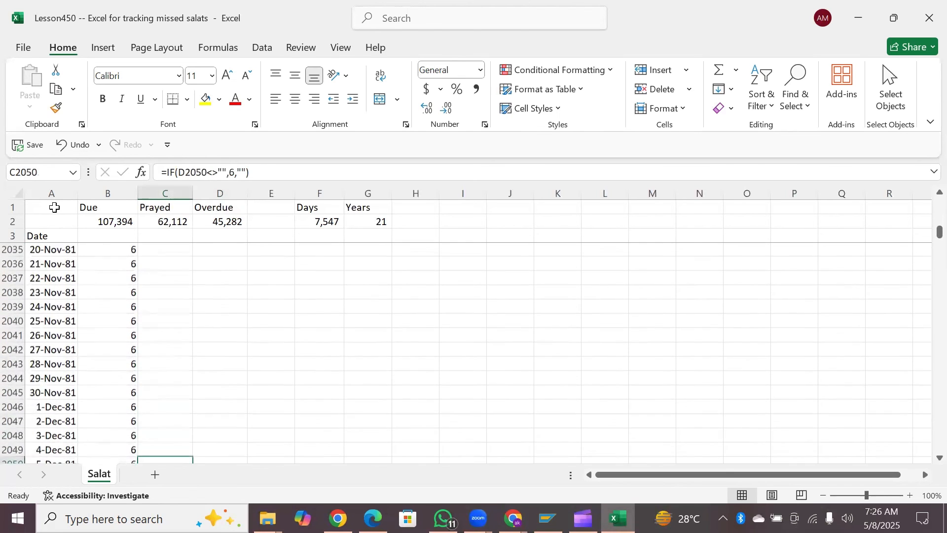
key("Down")
key("Down")
key("Down")
key("Down")
key("Down")
key("Down")
key("Down")
key("Down")
key("Down")
key("Down")
key("Down")
key("Down")
key("Down")
key("Down")
key("Down")
key("Down")
key("Down")
key("Down")
key("Down")
key("Down")
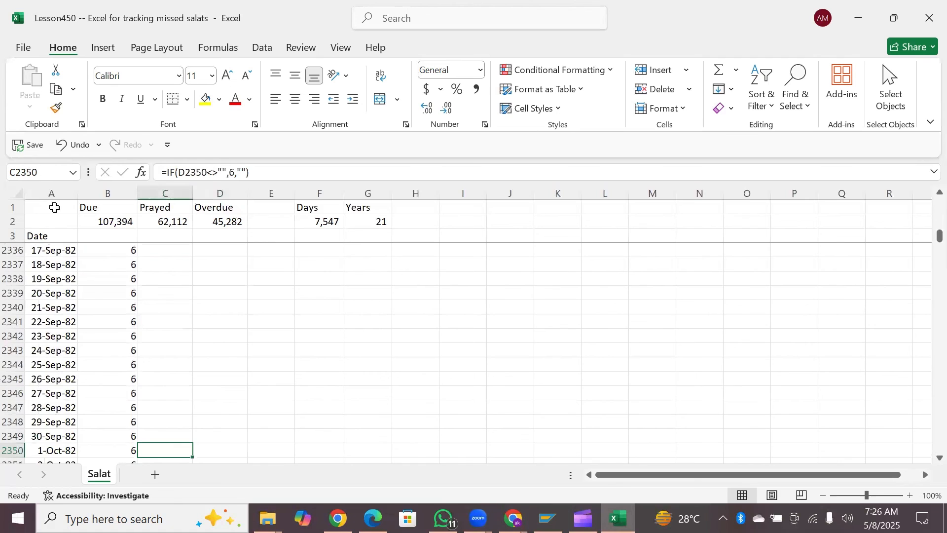
key("Down")
key("Down")
key("Down")
key("Down")
key("Down")
key("Down")
key("Down")
key("Down")
key("Down")
key("Down")
key("Down")
key("Down")
key("Down")
key("Down")
key("Down")
key("Down")
key("Down")
key("Down")
key("Down")
key("Down")
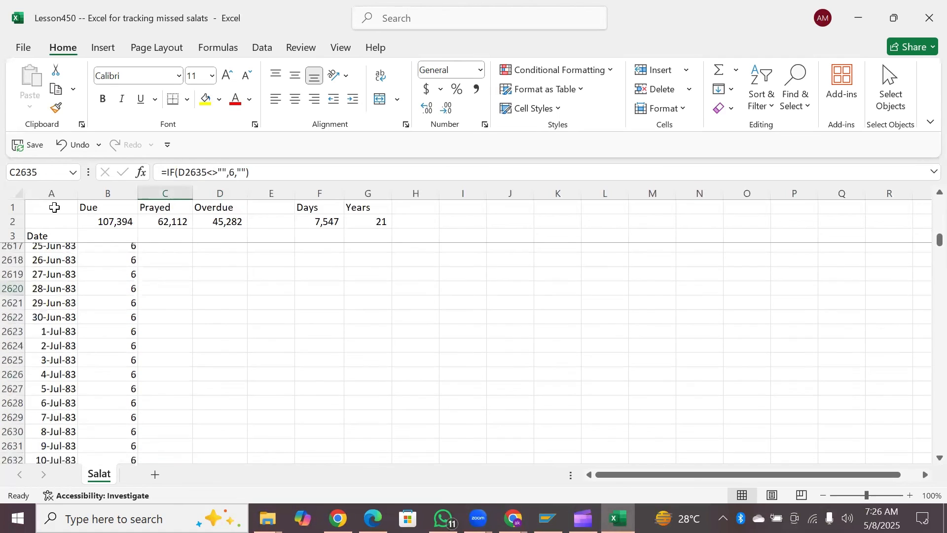
key("Down")
key("Down")
key("Down")
key("Down")
key("Down")
key("Down")
key("Down")
key("Down")
key("Down")
key("Down")
key("Down")
key("Down")
key("Down")
key("Down")
key("Down")
key("Down")
key("Down")
key("Down")
key("Down")
key("Down")
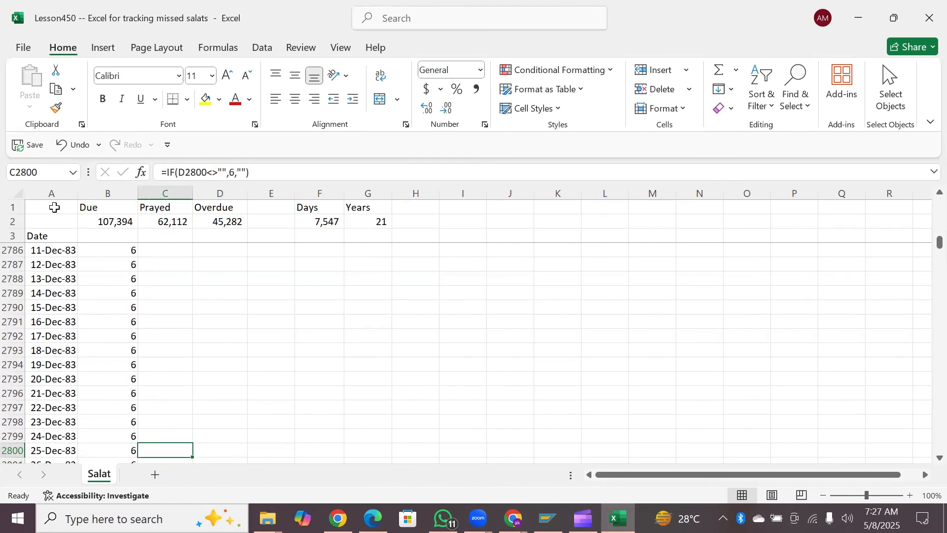
Step: Return to the last filled entry in the Overdue column and check the entries for 29-Apr-77 through 3-May-77
key("Right")
key("ctrl+Down")
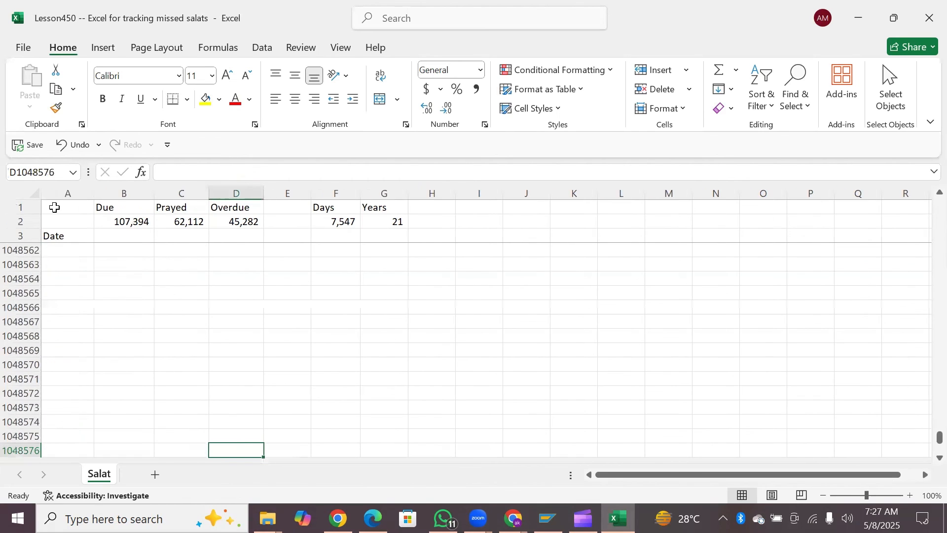
key("ctrl+Up")
key("Up")
key("Up")
key("Up")
key("Up")
key("Up")
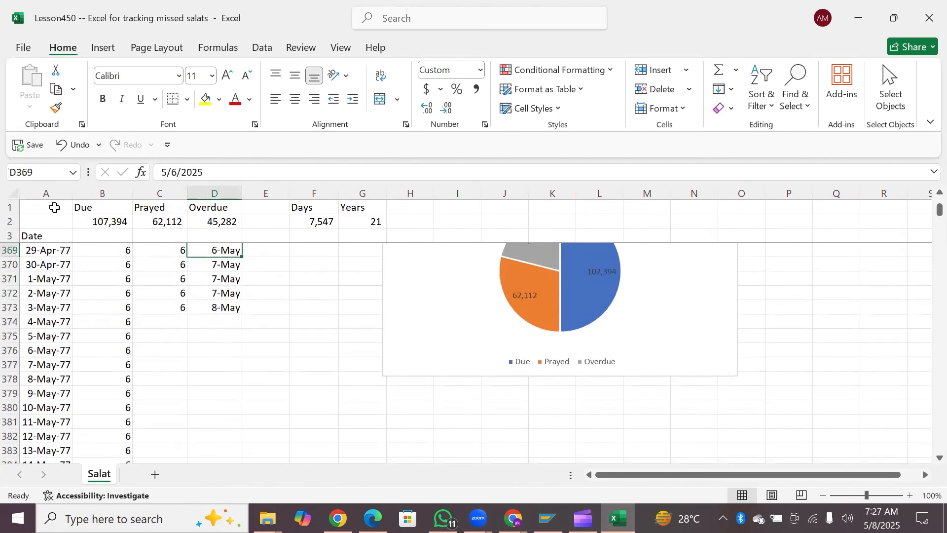
key("Down")
key("Down")
key("Down")
key("Down")
key("Down")
Step: Examine the dates from late April through 7-May-77 in the Date column, around the last filled Overdue entries
key("Left")
key("Left")
key("Left")
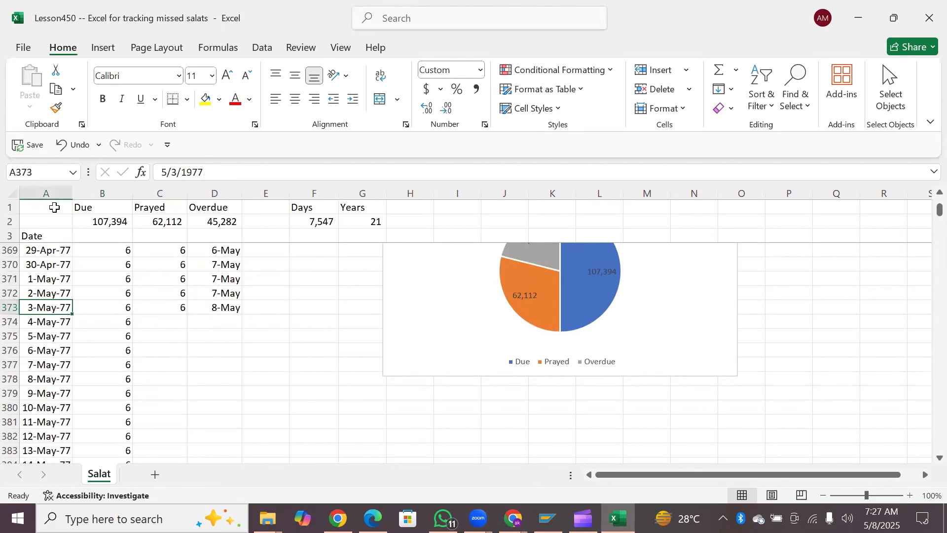
key("Up")
key("Up")
key("Up")
key("Up")
key("Up")
key("Up")
key("Up")
key("Up")
key("Up")
key("Up")
key("Up")
key("Up")
key("Up")
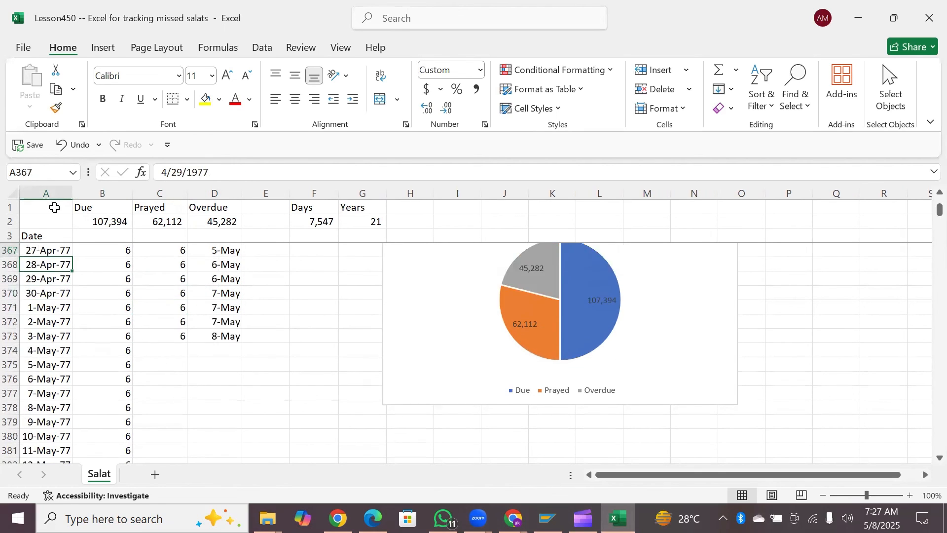
key("Down")
key("Down")
key("Down")
key("Down")
key("Down")
key("Down")
key("Down")
key("Down")
key("Down")
key("Down")
key("Down")
key("Down")
key("Down")
key("Down")
key("Down")
key("Down")
key("Down")
key("Down")
key("Down")
key("Down")
key("Up")
key("Up")
key("Up")
key("Up")
key("Up")
key("Up")
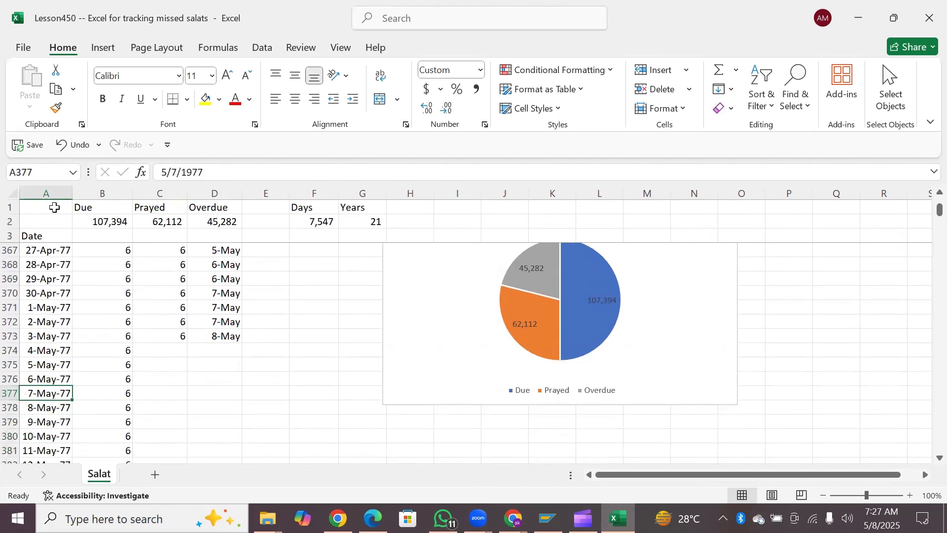
Step: Check the first empty Overdue cell against its date, 4-May-77
key("Right")
key("Right")
key("Right")
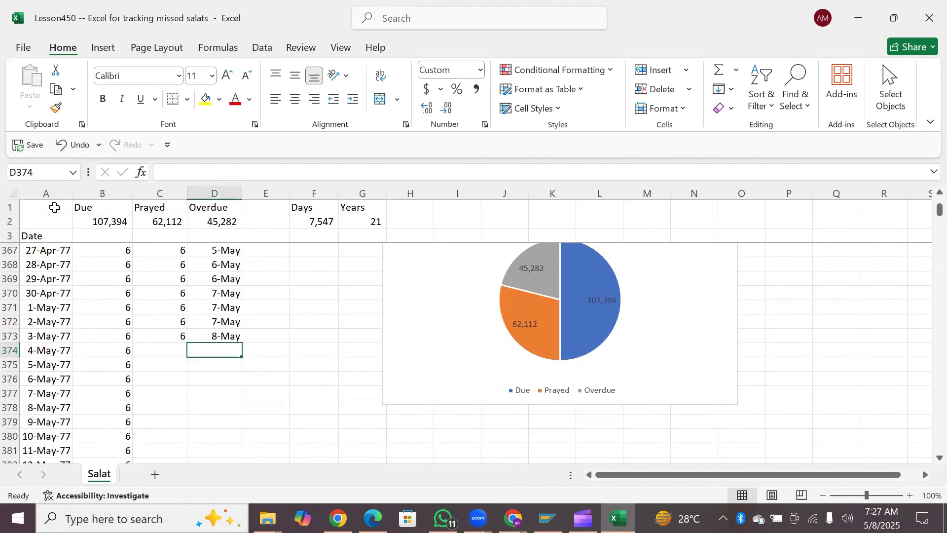
key("Left")
key("Left")
key("Left")
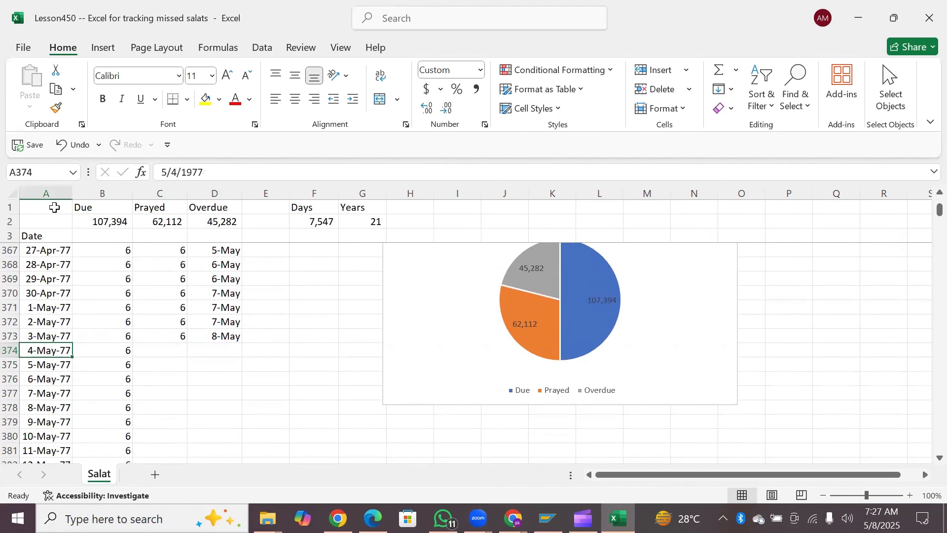
Step: Look back up the Overdue column through the dated entries to the one for 27-Apr-77
key("Right")
key("Right")
key("Right")
key("Up")
key("Up")
key("Up")
key("Up")
key("Up")
key("Up")
key("Up")
key("Up")
key("Up")
key("Up")
key("Up")
key("Up")
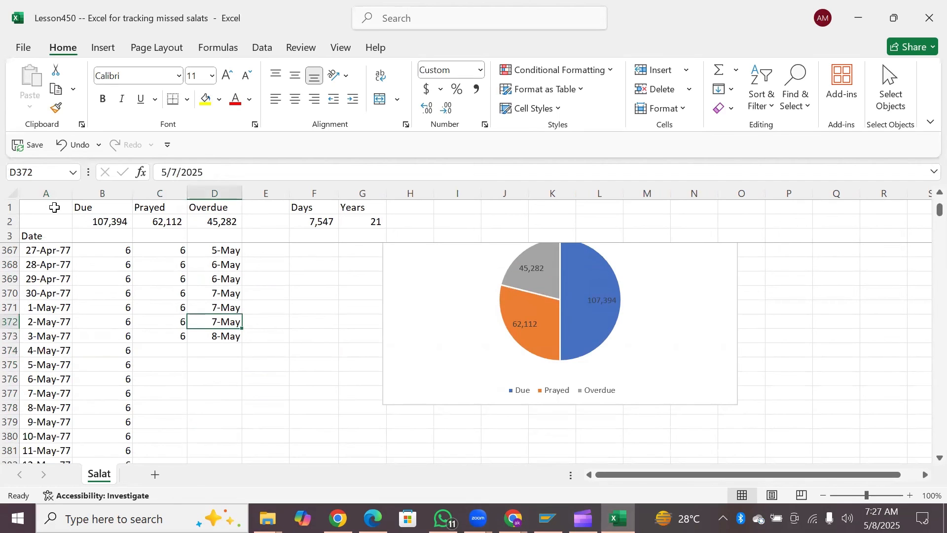
key("Down")
key("Down")
key("Down")
key("Down")
key("Down")
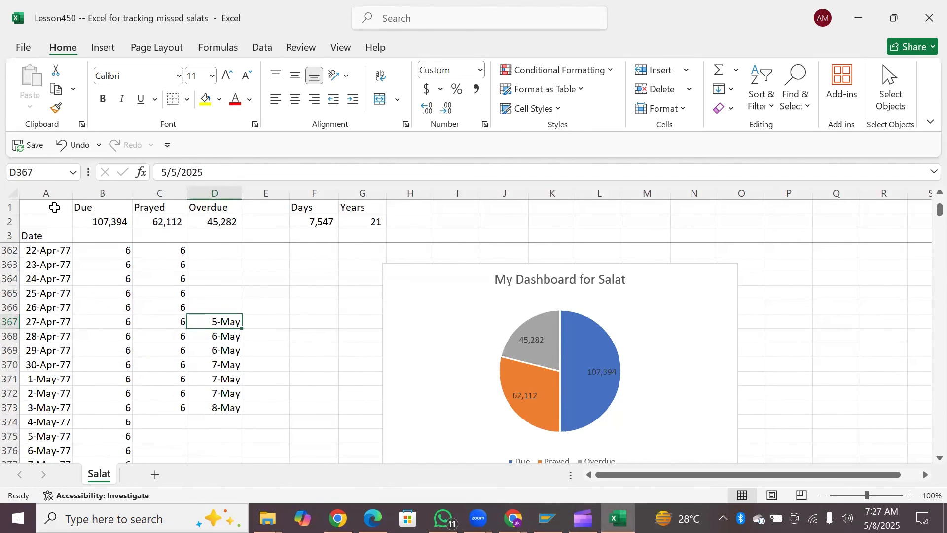
Step: Inspect the Prayed formula for 27-Apr-77 and compare it with the Overdue entry in the same row
key("Left")
key("Left")
key("Left")
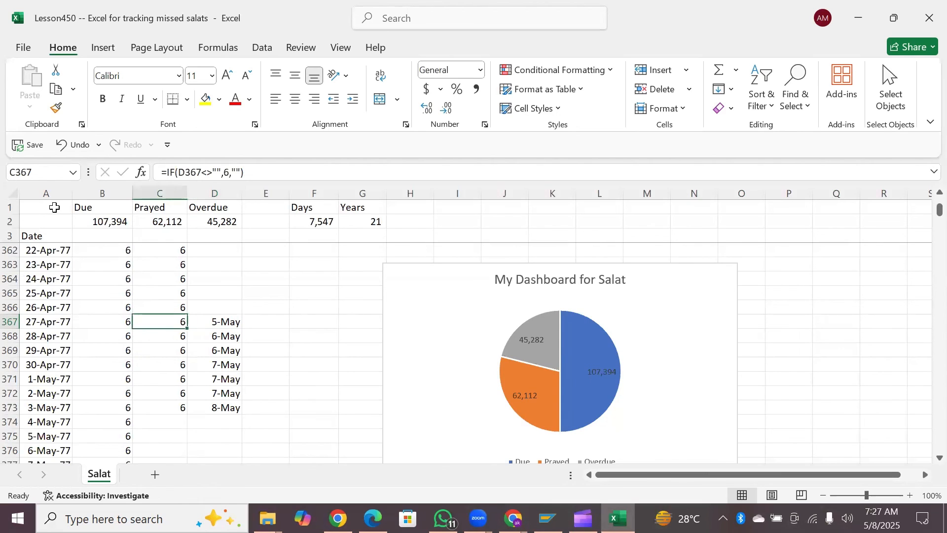
key("Right")
key("Right")
key("Left")
key("Left")
key("Right")
key("Right")
key("Right")
Step: Highlight the two 6-May Overdue entries together, followed by the three 7-May entries, to compare days made up per date
key("Down")
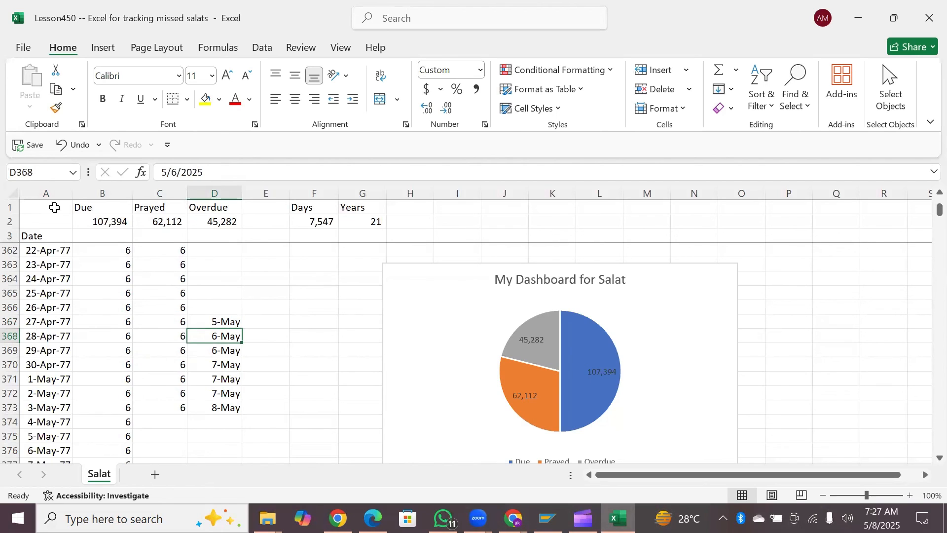
key("shift+Down")
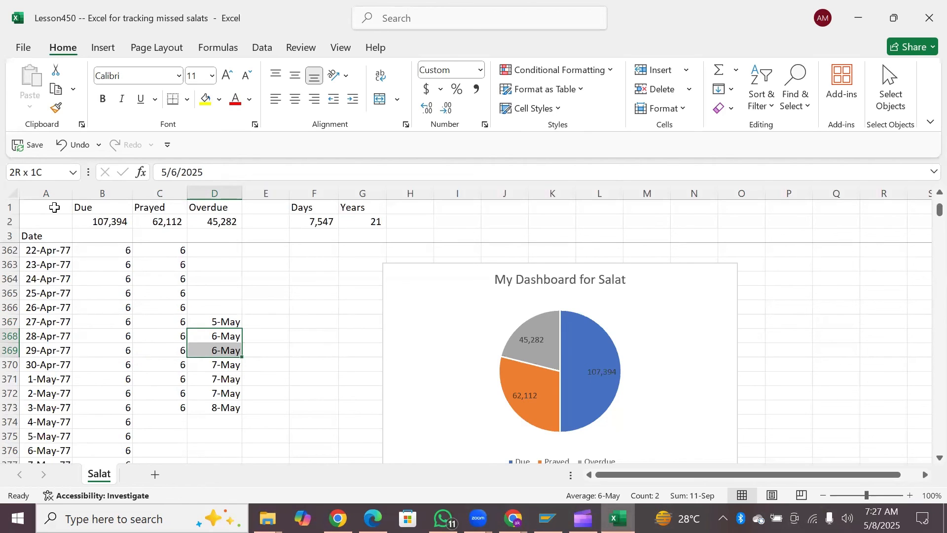
key("Left")
key("Right")
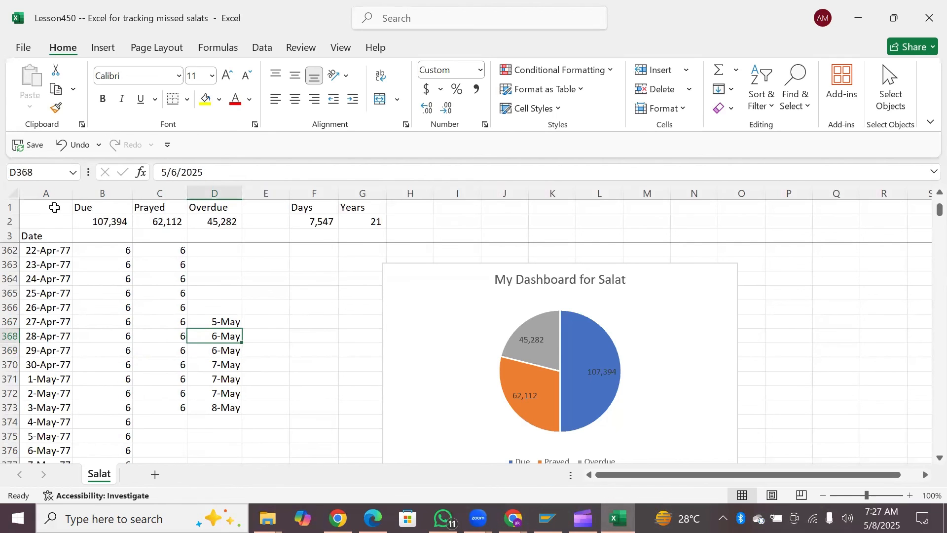
key("Down")
key("Down")
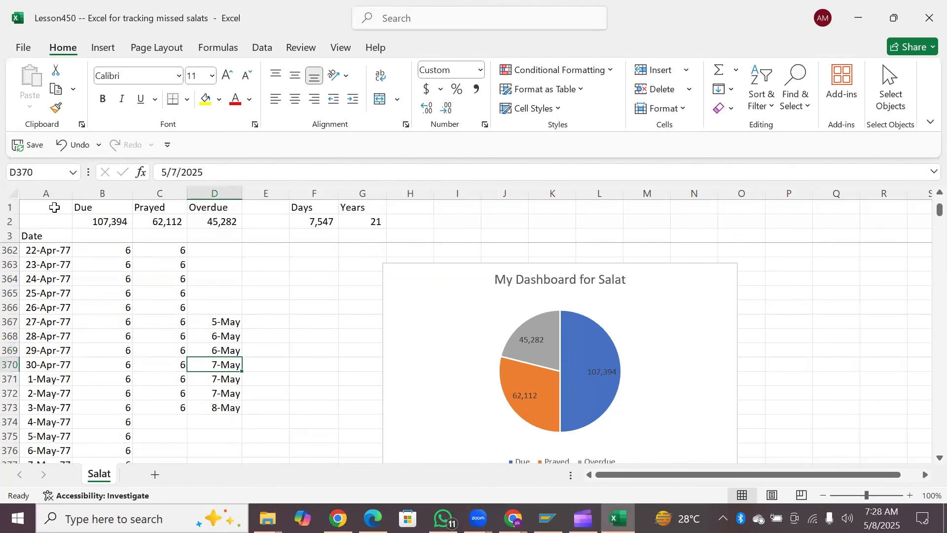
key("shift+Down")
key("shift+Down")
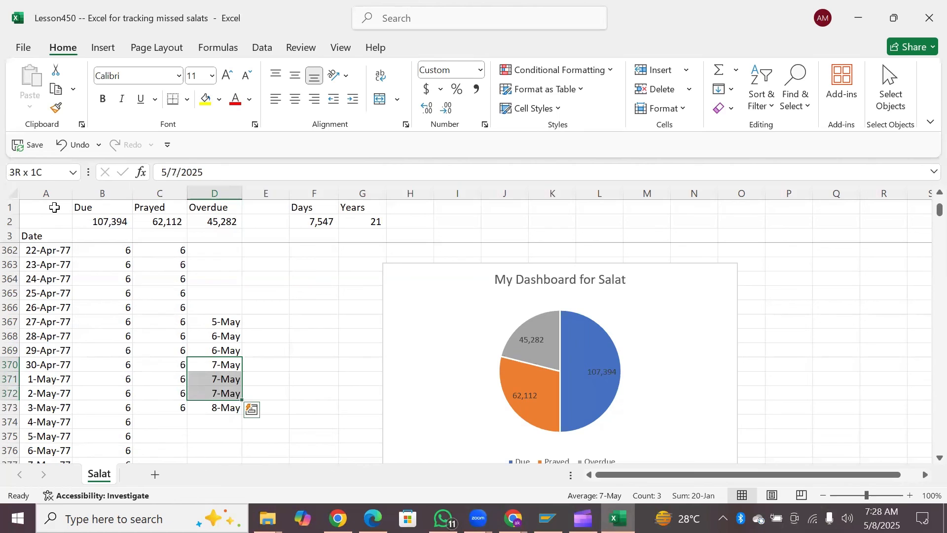
Step: Highlight the empty Overdue cells from 4-May-77 onward and inspect the Prayed formula in those rows
key("Down")
key("Down")
key("Down")
key("Down")
key("shift+Down")
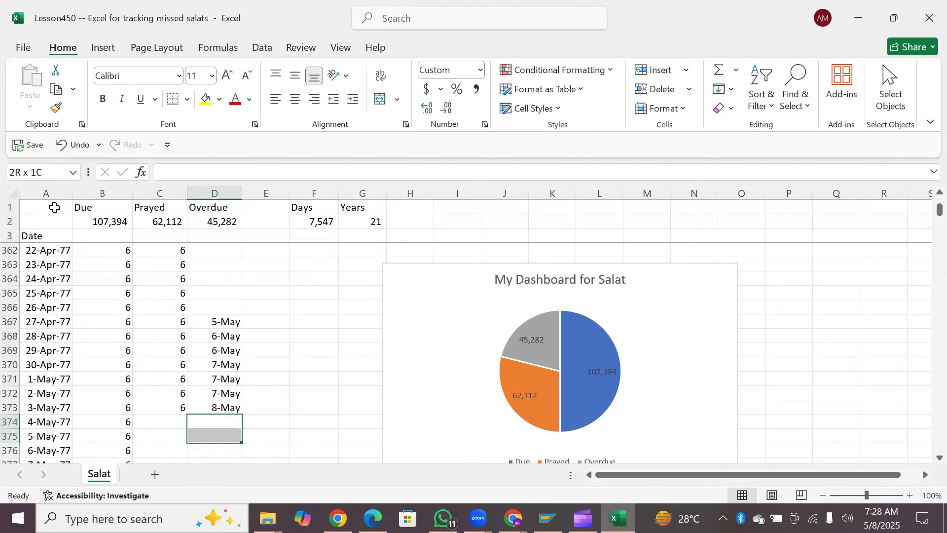
key("shift+Down")
key("Left")
key("Down")
key("Down")
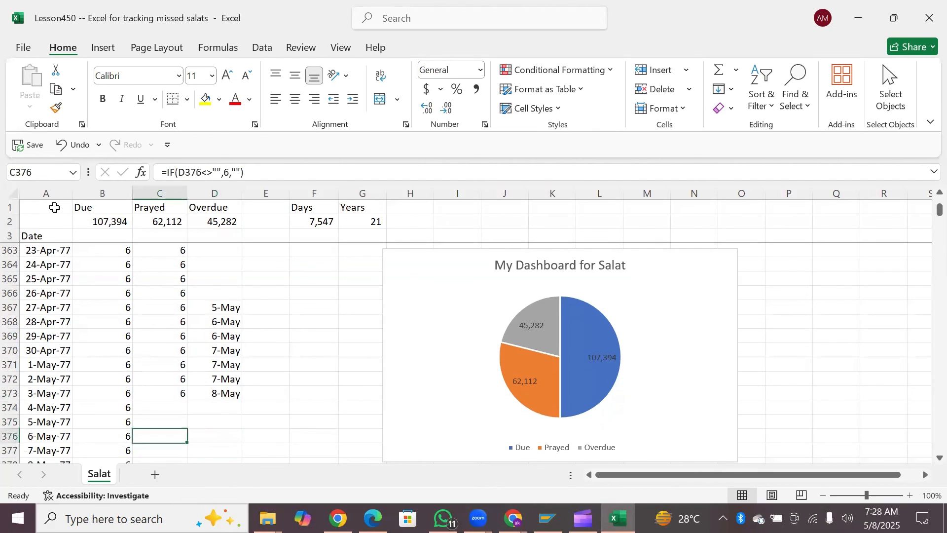
key("Up")
Step: Review the totals in row 2 from Due across Prayed and Overdue to Days, including their formulas
left_click(104, 219)
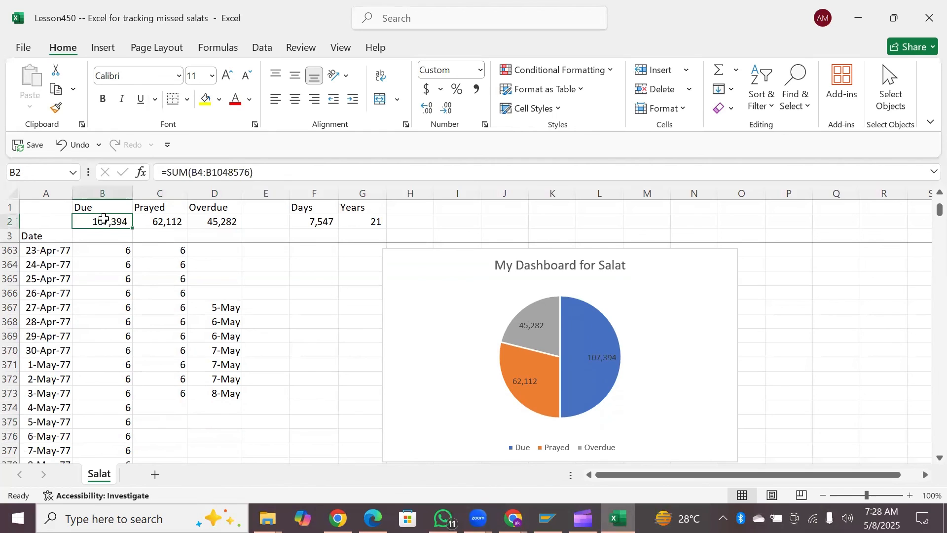
key("Right")
key("Right")
key("Left")
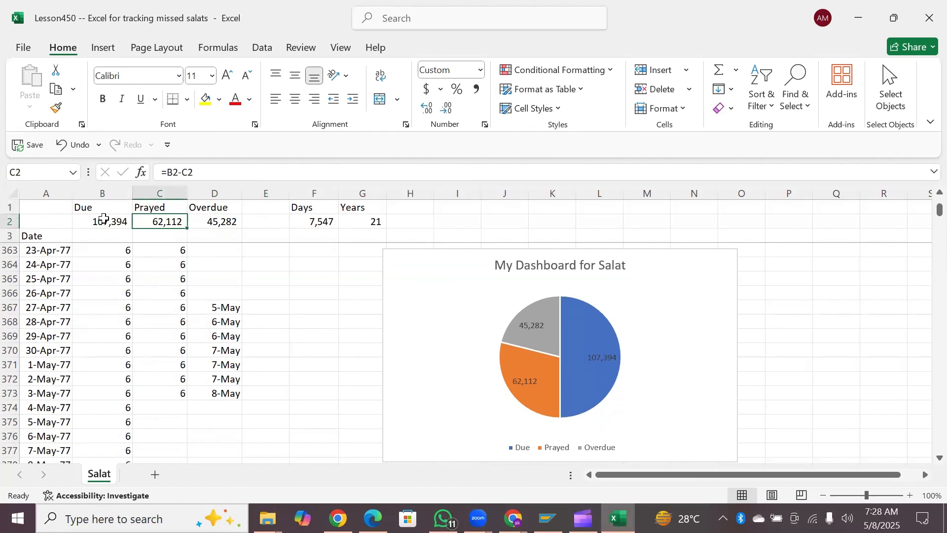
key("Right")
key("Right")
key("Right")
key("Right")
key("Left")
key("Left")
key("Left")
key("Left")
key("Left")
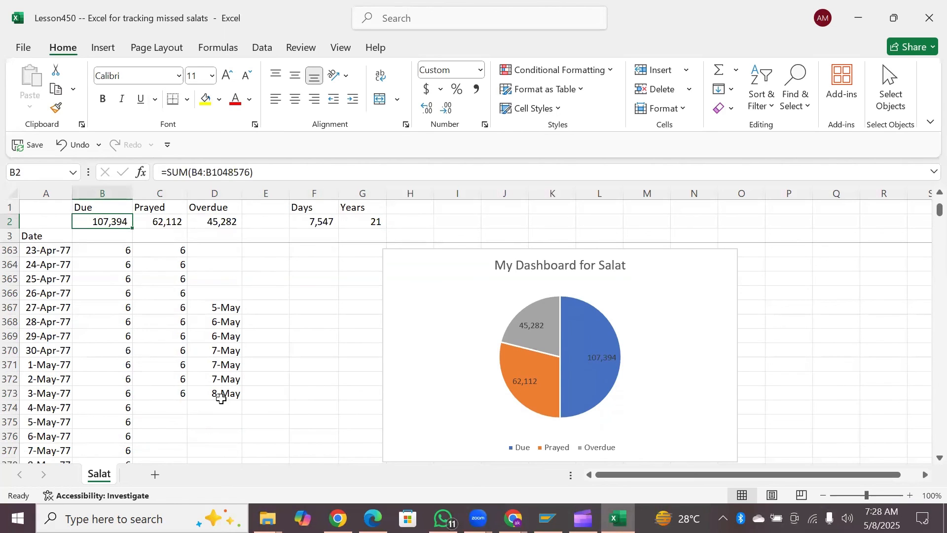
Step: Return to the Overdue entry for 3-May-77 and check the open rows for 4-May-77 and 5-May-77
left_click(221, 395)
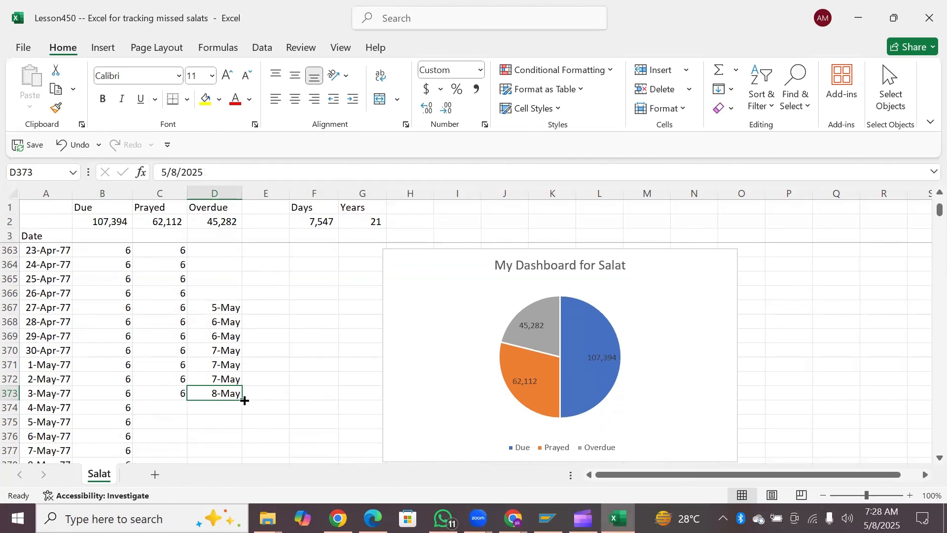
key("Down")
key("Down")
key("Left")
key("Left")
key("Left")
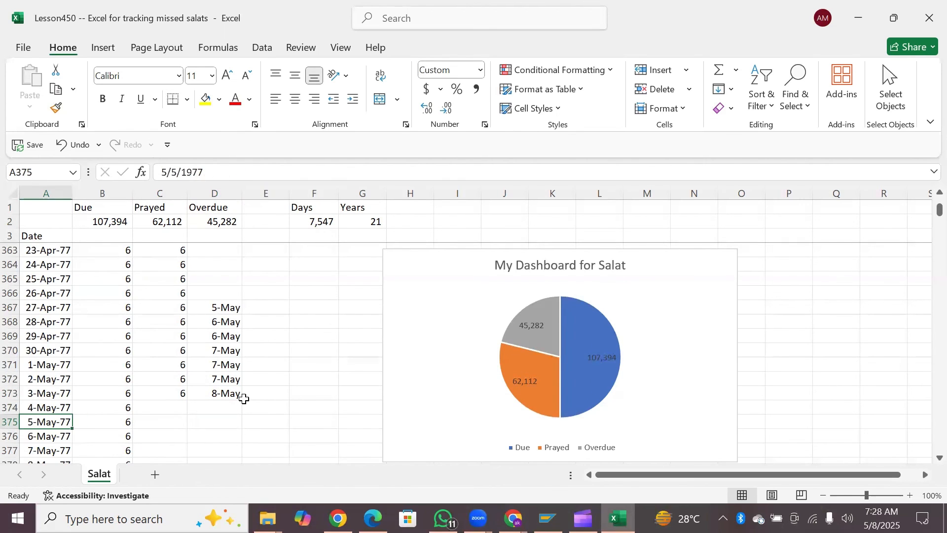
Step: Examine the Prayed and Overdue columns for the dates from 5-May-77 down to early July 1977
key("Down")
key("Down")
key("Down")
key("Down")
key("Down")
key("Down")
key("Down")
key("Down")
key("Down")
key("Down")
key("Down")
key("Down")
key("Down")
key("Down")
key("Down")
key("Down")
key("Down")
key("Down")
key("Down")
key("Down")
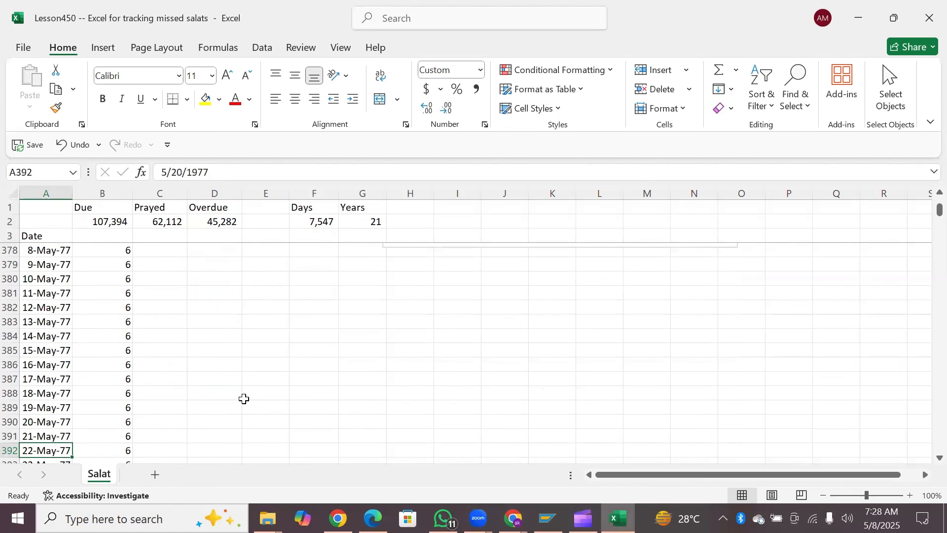
key("Down")
key("Down")
key("Down")
key("Down")
key("Down")
key("Down")
key("Down")
key("Down")
key("Down")
key("Down")
key("Down")
key("Down")
key("Down")
key("Down")
key("Down")
key("Down")
key("Down")
key("Down")
key("Down")
key("Down")
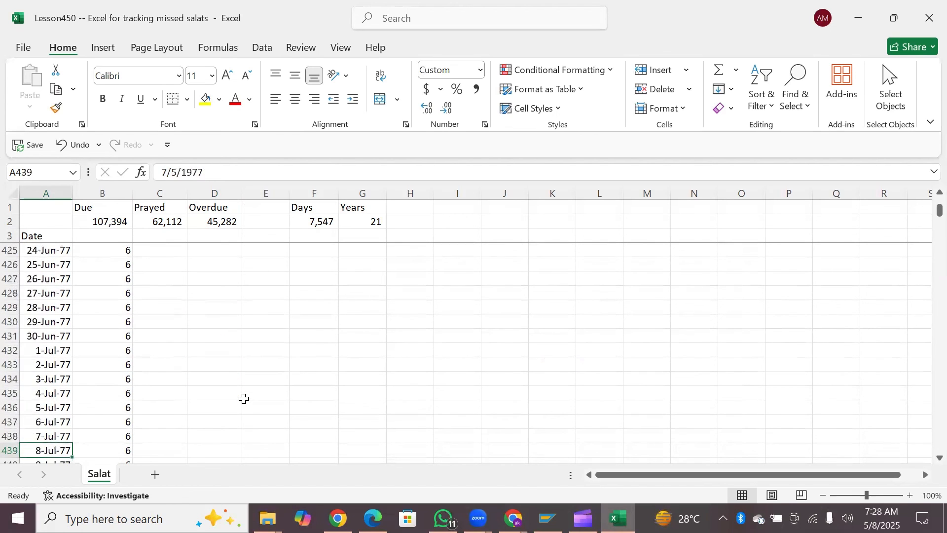
Step: Go to the end of the date list and review the Prayed entries back through April and March 2025
key("ctrl+Down")
key("Up")
key("Up")
key("Up")
key("Up")
key("Up")
key("Up")
key("Up")
key("Up")
key("Up")
key("Up")
key("Up")
key("Up")
key("Up")
key("Up")
key("Up")
key("Up")
key("Up")
key("Up")
key("Up")
key("Up")
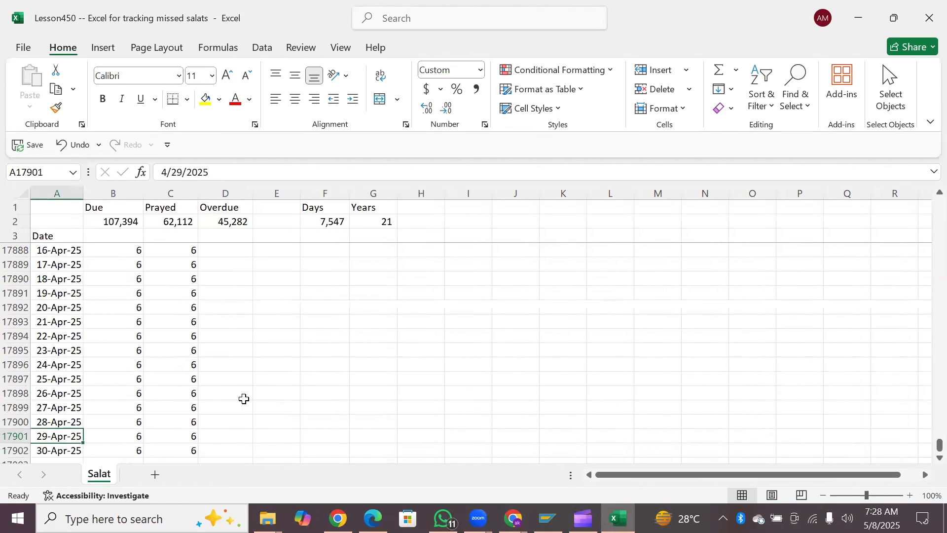
key("Up")
key("Up")
key("Up")
key("Up")
key("Up")
key("Up")
key("Up")
key("Up")
key("Up")
key("Up")
key("Up")
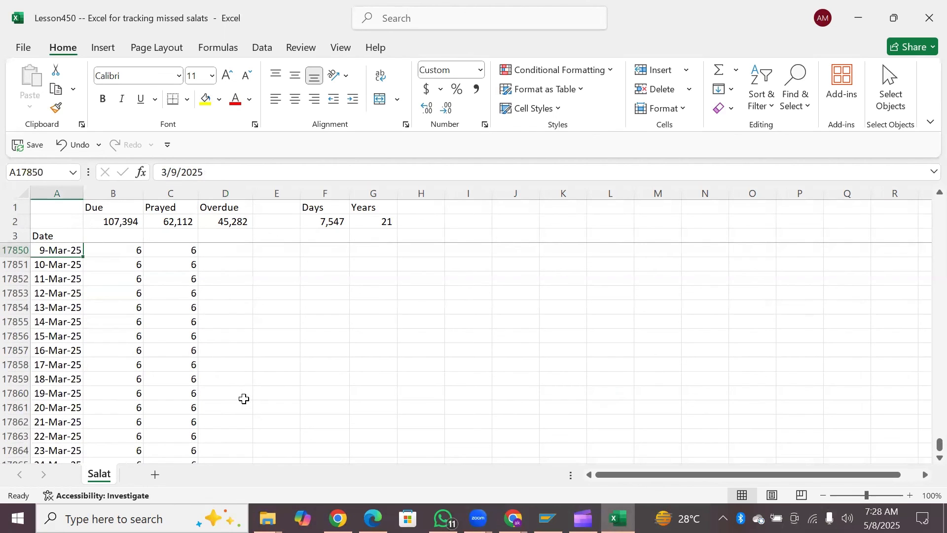
Step: Check the rows from March 2025 down past the last dated entry of the list
key("Down")
key("Down")
key("Down")
key("Down")
key("Down")
key("Down")
key("Down")
key("Down")
key("Down")
key("Down")
key("Down")
key("Down")
key("Down")
key("Down")
key("Down")
key("Down")
key("Down")
key("Down")
key("Down")
key("Down")
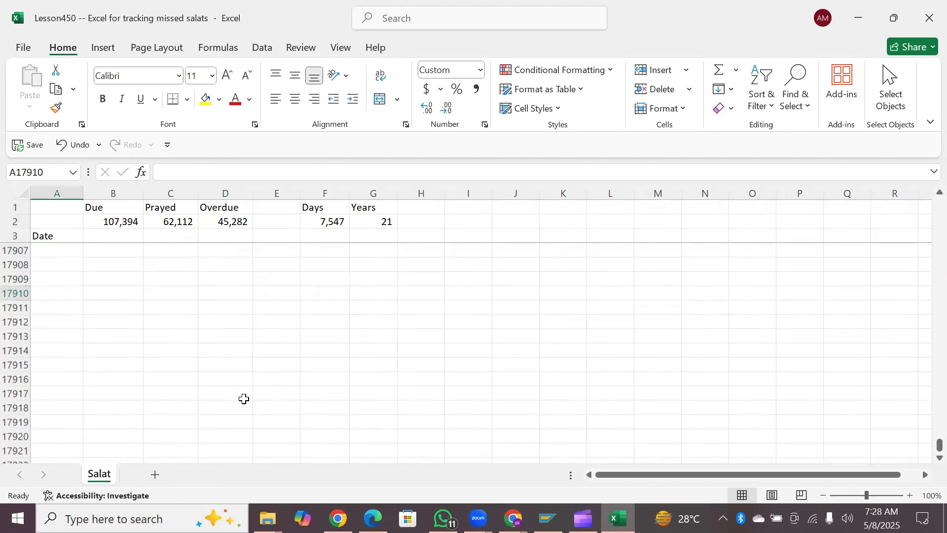
Step: Review the Prayed and Overdue columns from the end of the date list back through 2025 and 2023 to April 2022
key("Up")
key("Up")
key("Up")
key("Up")
key("Up")
key("Up")
key("Up")
key("Up")
key("Up")
key("Up")
key("Up")
key("Up")
key("Up")
key("Up")
key("Up")
key("Up")
key("Up")
key("Up")
key("Up")
key("Up")
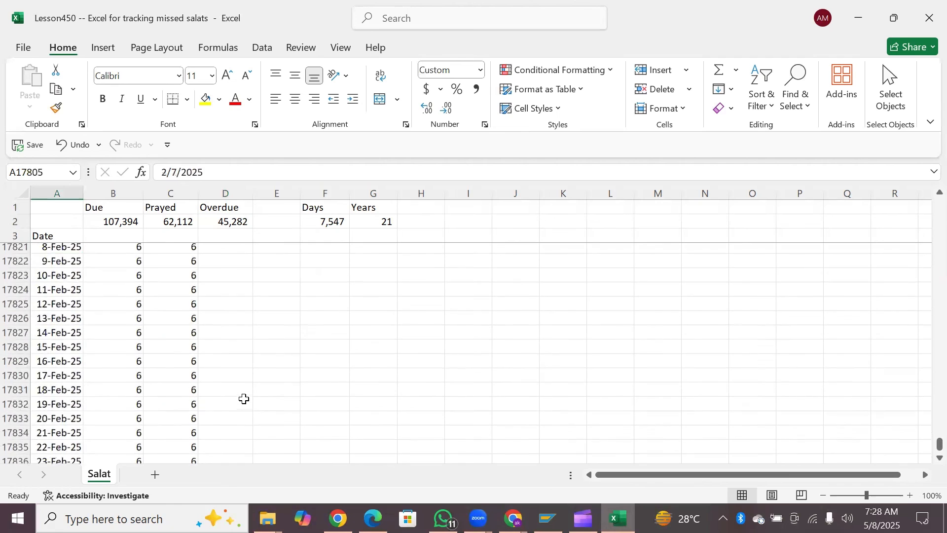
key("Page_Up")
key("Page_Up")
key("Page_Up")
key("Page_Up")
key("Page_Up")
key("Page_Up")
key("Page_Up")
key("Page_Up")
key("Page_Up")
key("Page_Up")
key("Page_Up")
key("Page_Up")
key("Page_Up")
key("Page_Up")
key("Page_Up")
key("Page_Up")
key("Page_Up")
key("Page_Up")
key("Page_Up")
key("Page_Up")
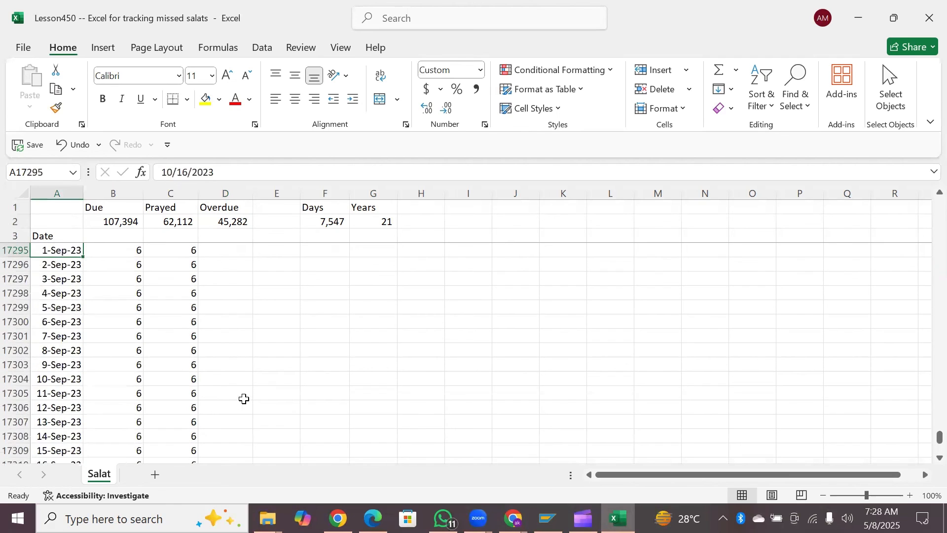
key("Page_Up")
key("Page_Up")
key("Page_Up")
key("Page_Up")
key("Page_Up")
key("Page_Up")
key("Page_Up")
key("Page_Up")
key("Page_Up")
key("Page_Up")
key("Page_Up")
key("Page_Up")
key("Page_Up")
key("Page_Up")
key("Page_Up")
key("Page_Up")
key("Page_Up")
key("Page_Up")
key("Page_Up")
key("Page_Up")
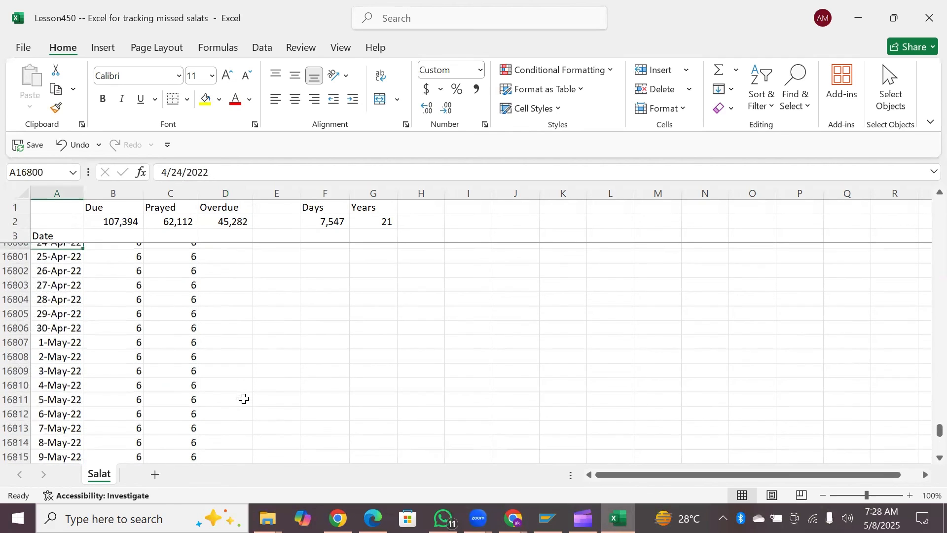
Step: Continue checking the Prayed and Overdue columns back from April 2022 through 2021 and 2020 to November 2019
key("Page_Up")
key("Page_Up")
key("Page_Up")
key("Page_Up")
key("Page_Up")
key("Page_Up")
key("Page_Up")
key("Page_Up")
key("Page_Up")
key("Page_Up")
key("Page_Up")
key("Page_Up")
key("Page_Up")
key("Page_Up")
key("Page_Up")
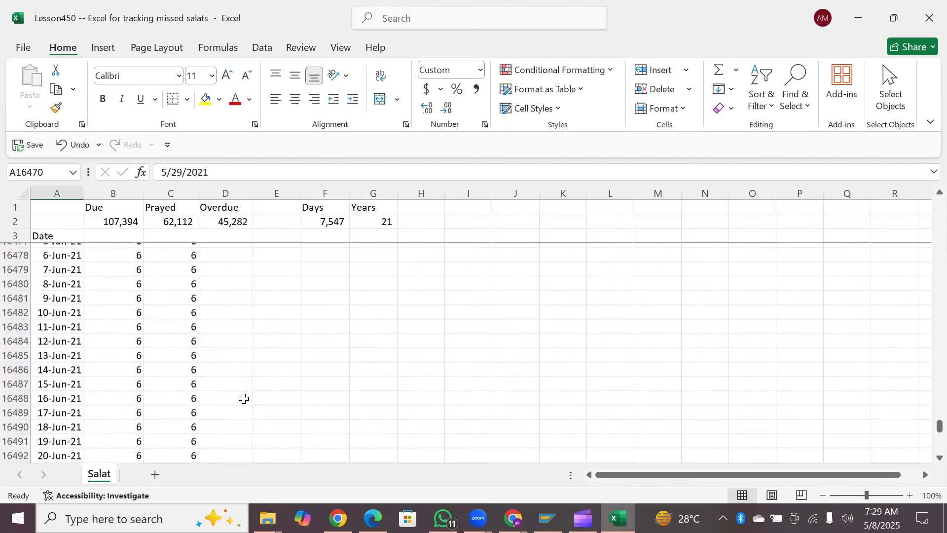
key("Page_Up")
key("Page_Up")
key("Page_Up")
key("Page_Up")
key("Page_Up")
key("Page_Up")
key("Page_Up")
key("Page_Up")
key("Page_Up")
key("Page_Up")
key("Page_Up")
key("Page_Up")
key("Page_Up")
key("Page_Up")
key("Page_Up")
key("Page_Up")
key("Page_Up")
key("Page_Up")
key("Page_Up")
key("Page_Up")
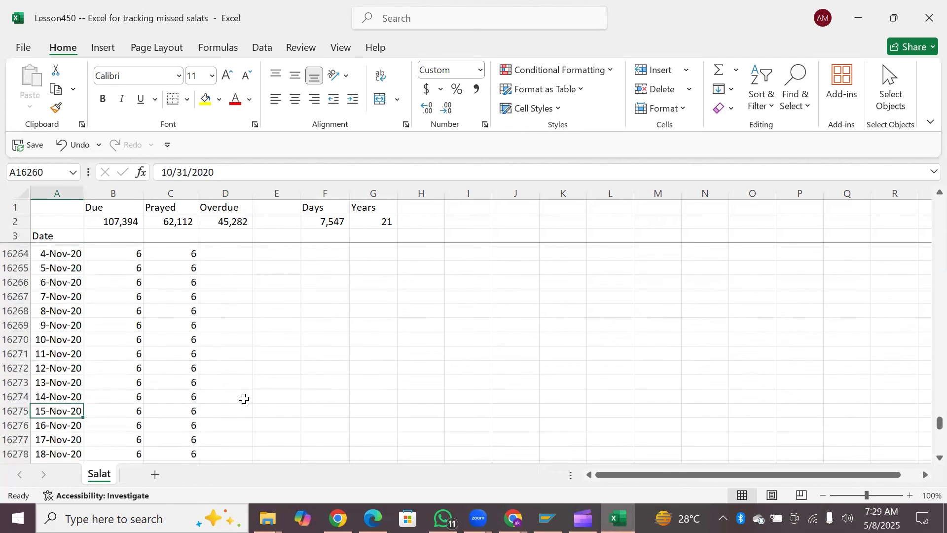
key("Page_Up")
key("Page_Up")
key("Page_Up")
key("Page_Up")
key("Page_Up")
key("Page_Up")
key("Page_Up")
key("Page_Up")
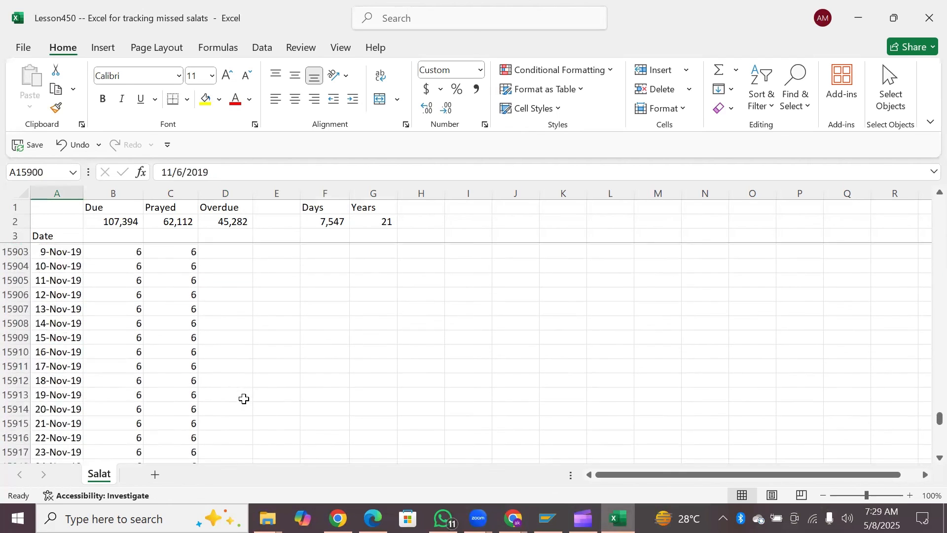
Step: Examine the Prayed and Overdue columns for the earlier dates from November 2019 back to late June 2018
key("Page_Up")
key("Page_Up")
key("Page_Up")
key("Page_Up")
key("Page_Up")
key("Page_Up")
key("Page_Up")
key("Page_Up")
key("Page_Up")
key("Page_Up")
key("Page_Up")
key("Page_Up")
key("Page_Up")
key("Page_Up")
key("Page_Up")
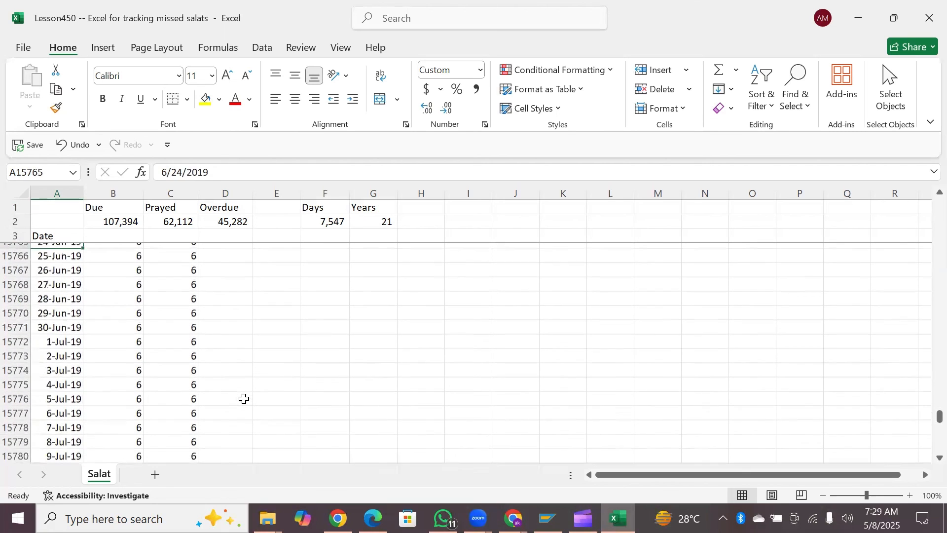
key("Page_Up")
key("Page_Up")
key("Page_Up")
key("Page_Up")
key("Page_Up")
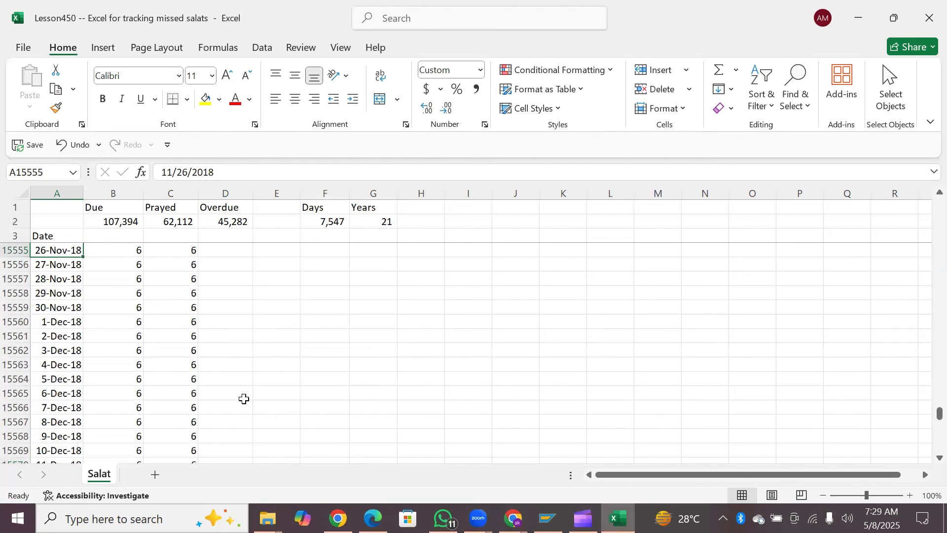
key("Page_Up")
key("Page_Up")
key("Page_Up")
key("Page_Up")
key("Page_Up")
key("Page_Up")
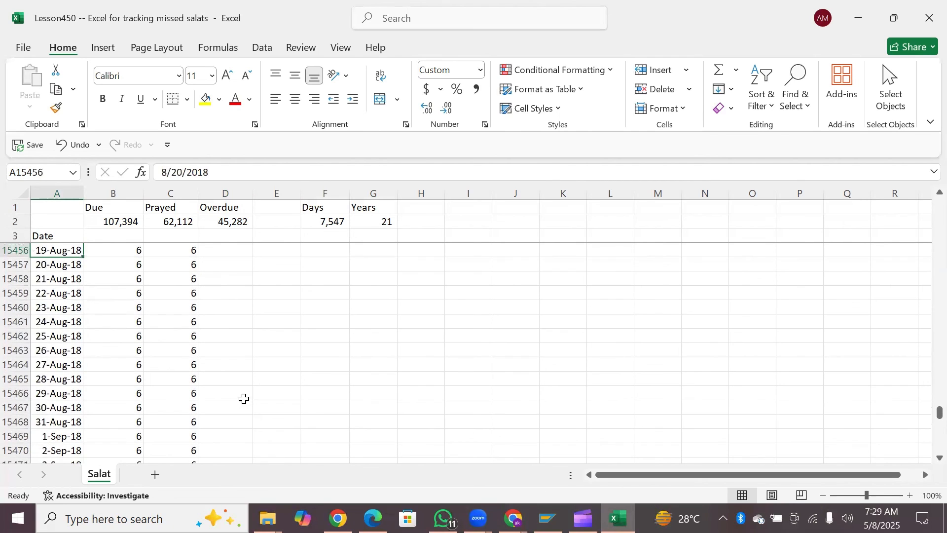
key("Up")
key("Up")
key("Up")
key("Up")
key("Up")
key("Up")
key("Up")
key("Up")
key("Up")
key("Up")
key("Up")
key("Up")
key("Up")
key("Up")
key("Up")
key("Up")
key("Up")
key("Up")
key("Up")
key("Up")
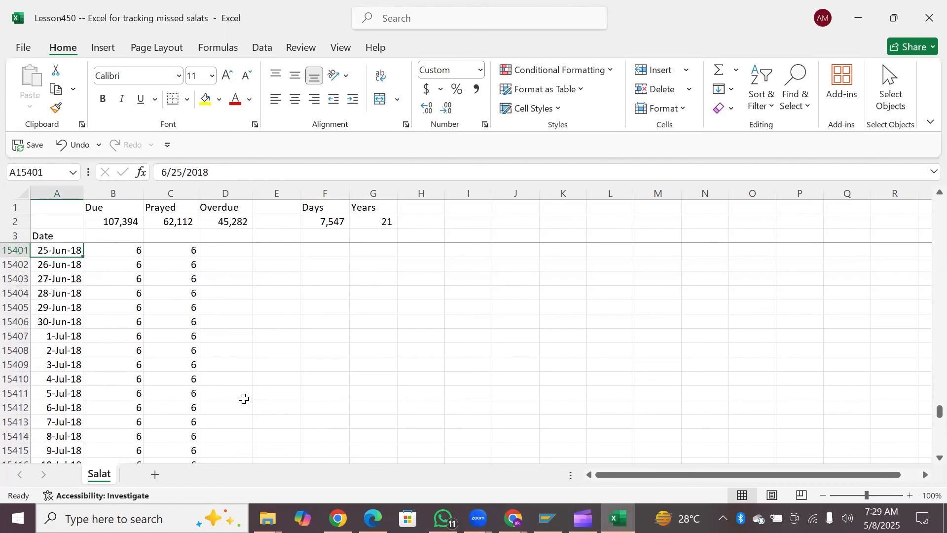
Step: Return to the end of the date list and go to the empty rows just below 30-Apr-25
key("ctrl+Down")
key("Down")
key("Down")
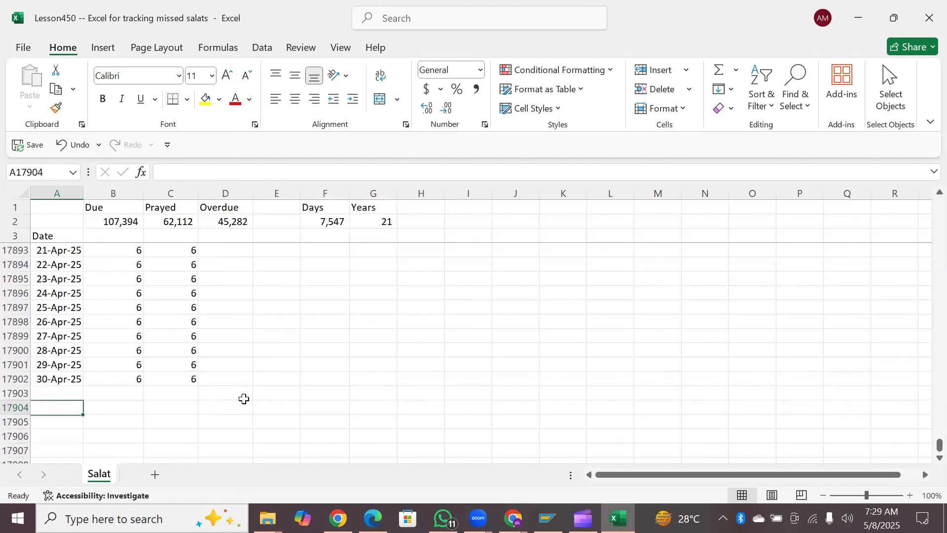
Step: Examine the last April 2025 entries and the empty rows below them, finishing on the first empty date cell under 30-Apr-25
key("Down")
key("Down")
key("Down")
key("Down")
key("Down")
key("Down")
key("Down")
key("Down")
key("Down")
key("Down")
key("Down")
key("Down")
key("Down")
key("Down")
key("Down")
key("Up")
key("Up")
key("Up")
key("Up")
key("Up")
key("Up")
key("Up")
key("Up")
key("Up")
key("Up")
key("Up")
key("Up")
key("Up")
key("Up")
key("Up")
key("Up")
key("Up")
key("Up")
key("Up")
key("Up")
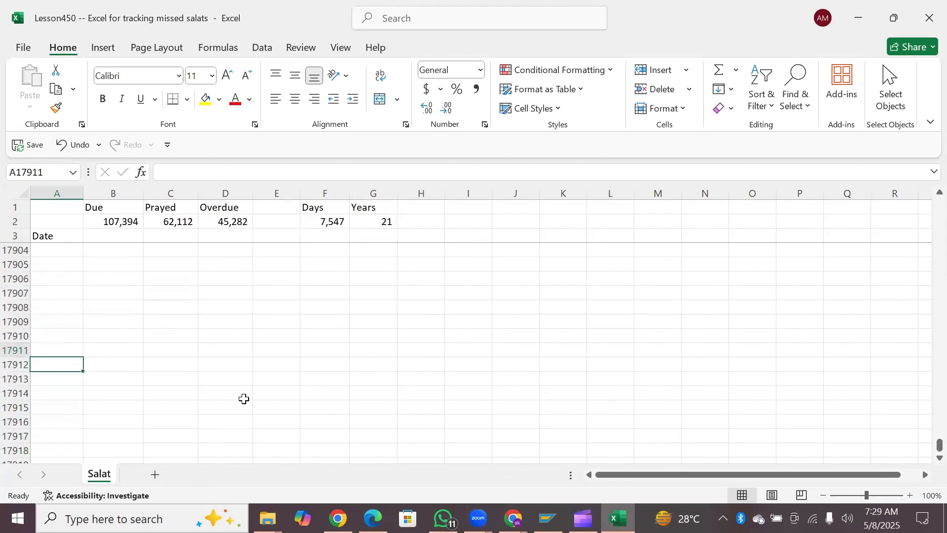
key("Down")
key("Down")
key("Down")
key("Down")
key("Down")
key("Down")
key("Down")
key("Down")
key("Down")
key("Down")
key("Down")
key("Down")
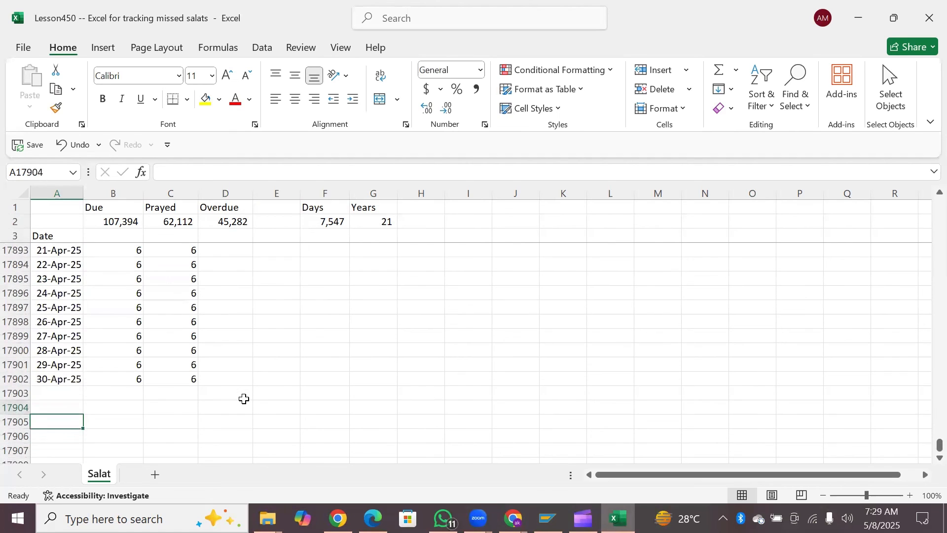
key("Up")
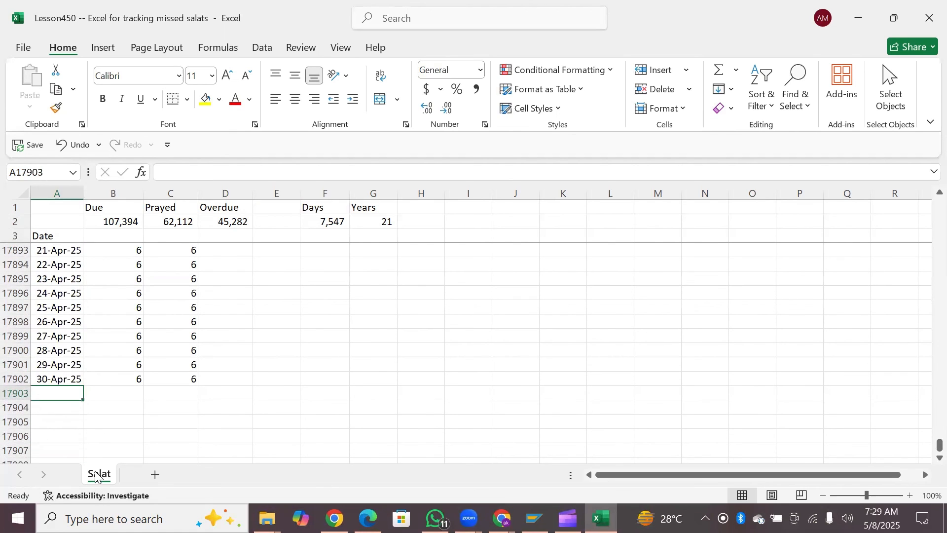
Step: Open the ThisWorkbook code in the Visual Basic editor and move the editor window aside to uncover the date list
right_click(96, 476)
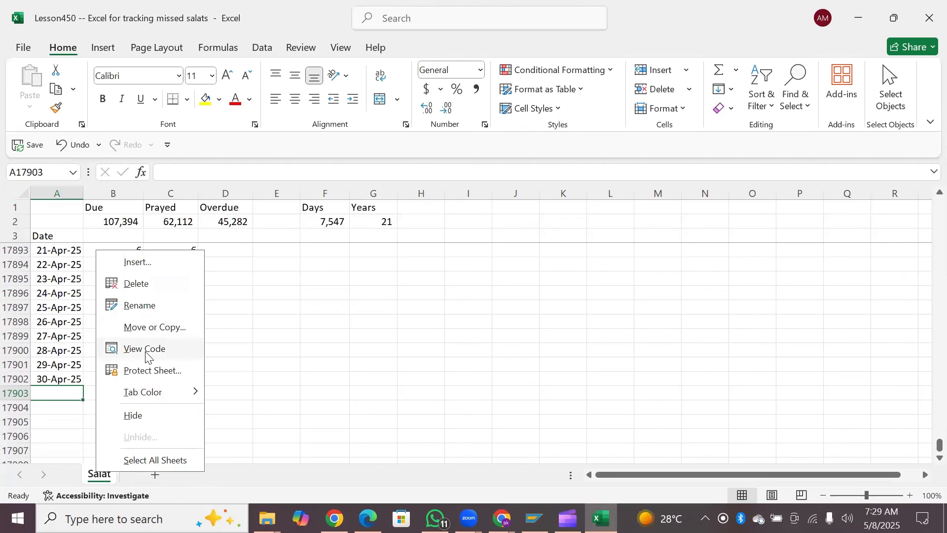
left_click(126, 348)
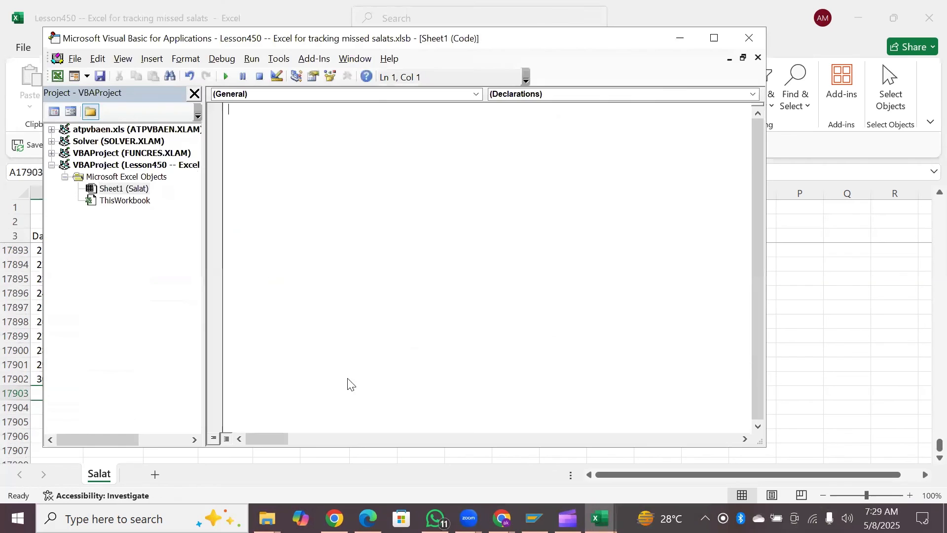
double_click(101, 203)
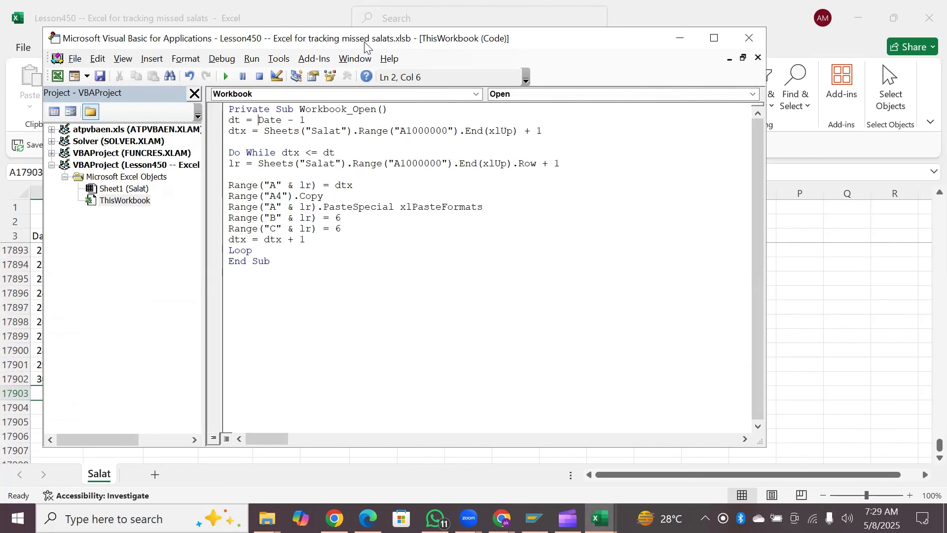
left_click_drag(365, 47, 517, 44)
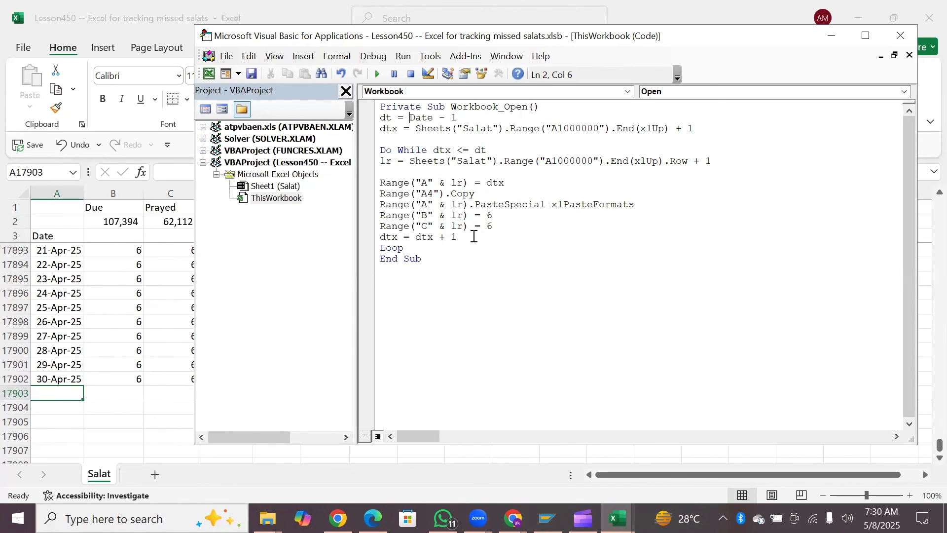
Step: Run the Workbook_Open macro to append 1-May-25 through 7-May-25 with 6 due and 6 prayed, and return to the Salat sheet
left_click(377, 75)
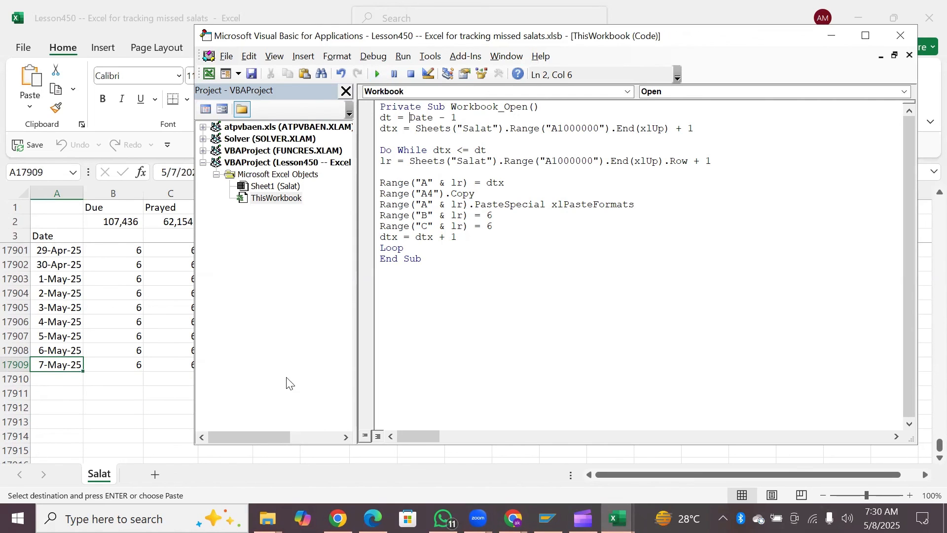
left_click(95, 368)
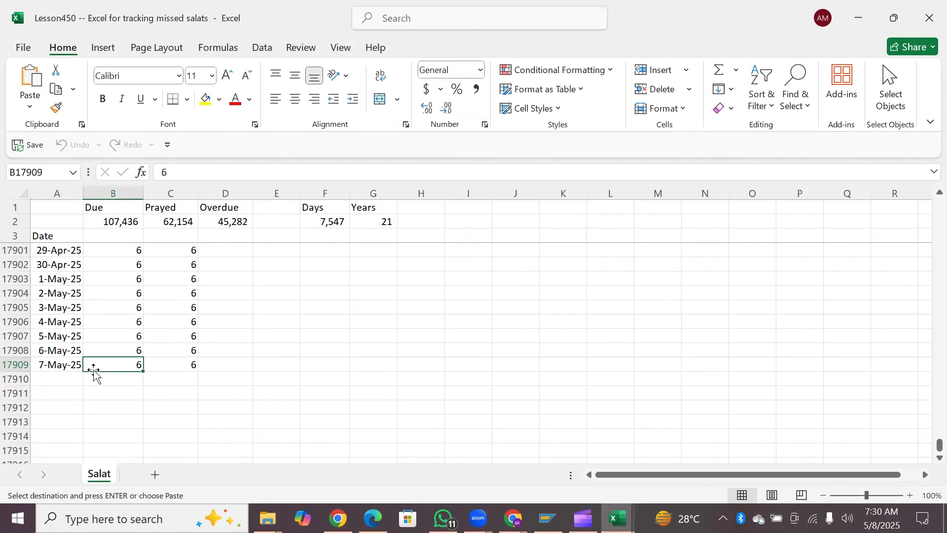
Step: Check the Date, Due, Prayed and Overdue cells of the newly added rows from 7-May-25 back to 3-May-25
key("Right")
key("Up")
key("Left")
key("Left")
key("Right")
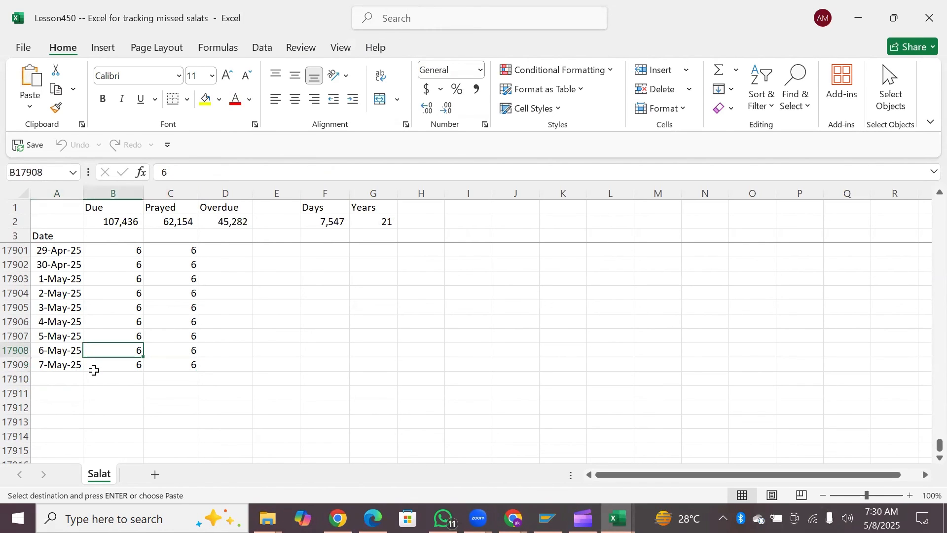
key("Right")
key("Left")
key("Up")
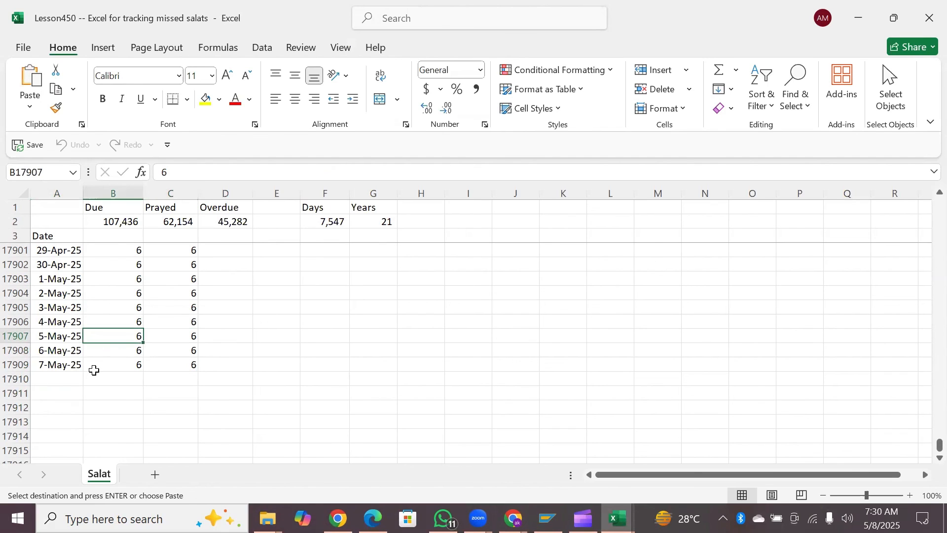
key("Right")
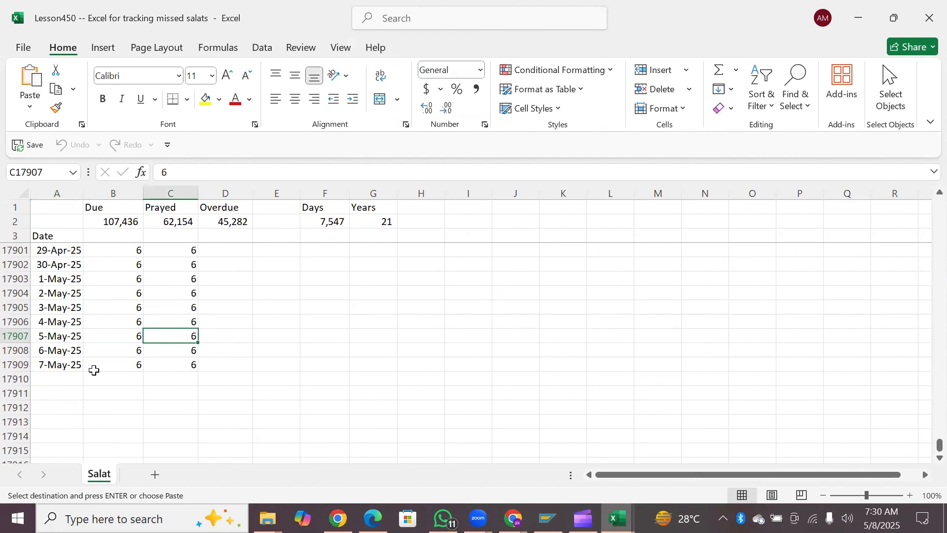
key("Left")
key("Right")
key("Right")
key("Right")
key("Left")
key("Left")
key("Up")
key("Up")
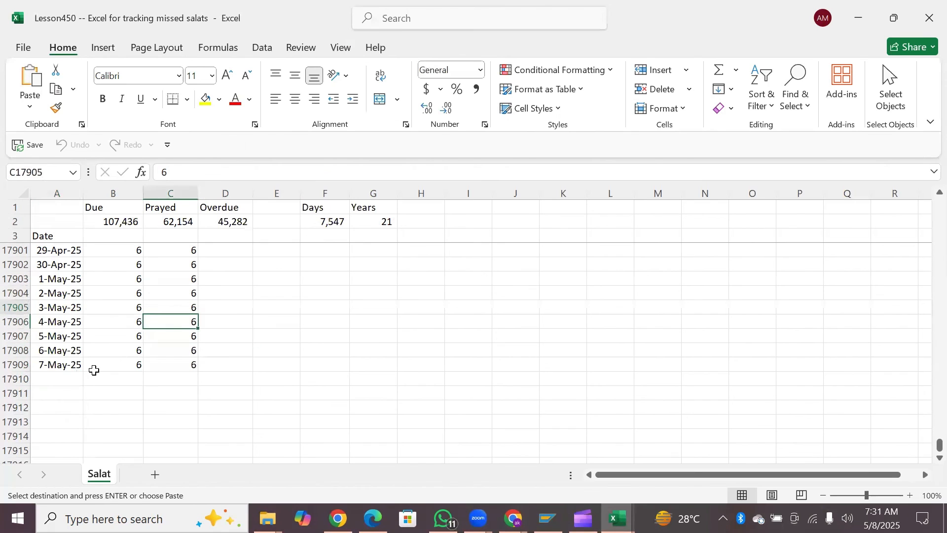
Step: Review the dates and their Due and Prayed values between 20-Mar-25 and the new May 2025 rows
key("Up")
key("Up")
key("Up")
key("Up")
key("Up")
key("Up")
key("Up")
key("Up")
key("Up")
key("Up")
key("Up")
key("Up")
key("Up")
key("Up")
key("Up")
key("Up")
key("Up")
key("Up")
key("Up")
key("Up")
key("Left")
key("Left")
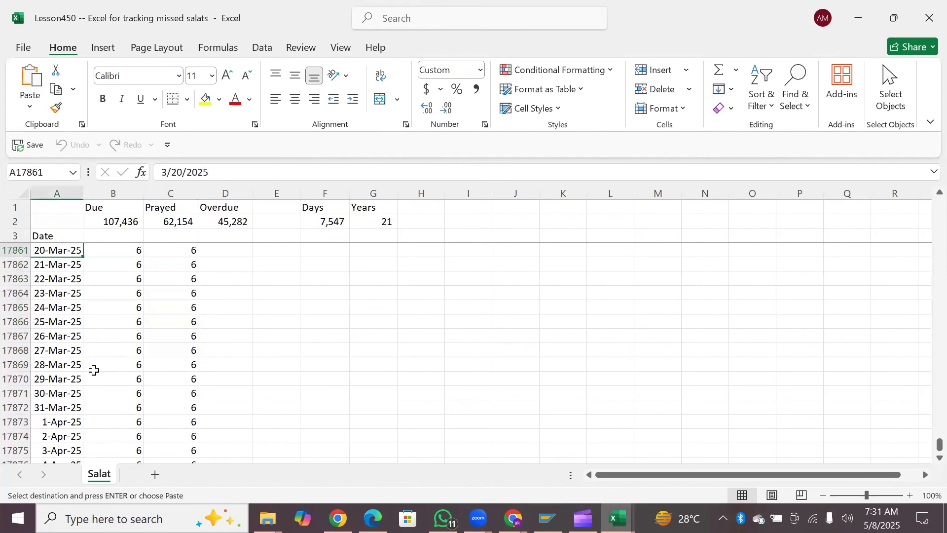
key("Down")
key("Down")
key("Down")
key("Down")
key("Down")
key("Down")
key("Down")
key("Down")
key("Down")
key("Down")
key("Down")
key("Down")
key("Down")
key("Down")
key("Down")
key("Down")
key("Down")
key("Down")
key("Down")
key("Down")
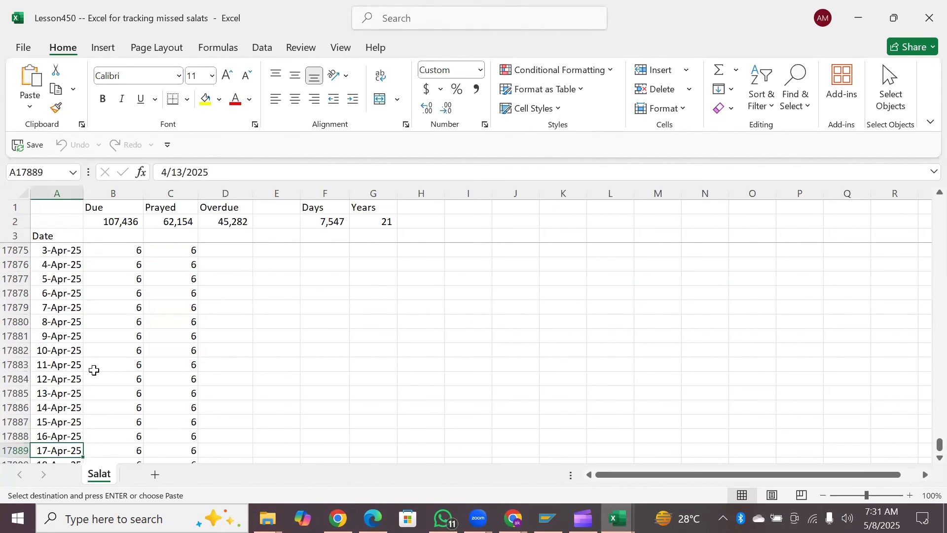
key("Up")
key("Up")
key("Up")
key("Up")
key("Up")
key("Up")
key("Up")
key("Up")
key("Up")
key("Up")
key("Up")
key("Up")
key("Up")
key("Up")
key("Up")
key("Up")
key("Up")
key("Up")
key("Up")
key("Up")
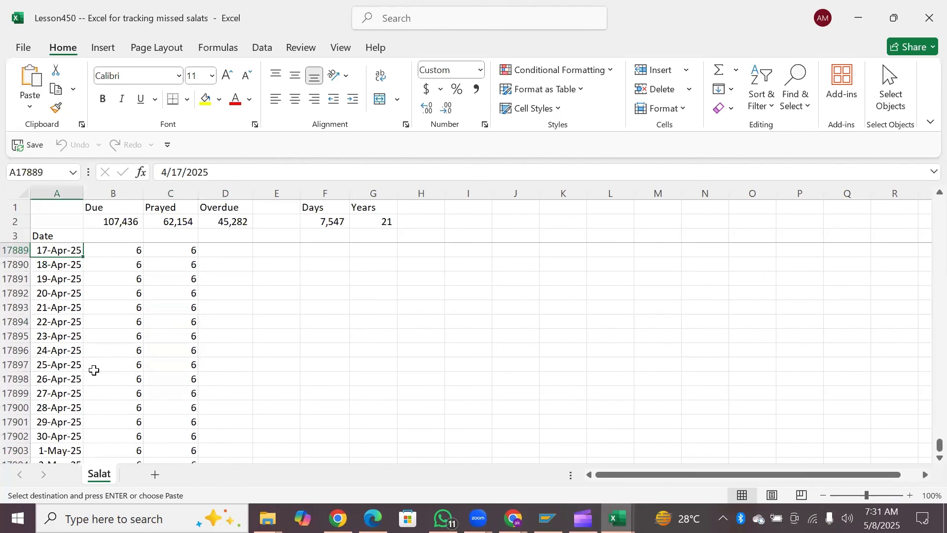
Step: Examine the end of the date list again and finish on the first newly added date, 1-May-25
key("Down")
key("Down")
key("Down")
key("Down")
key("Down")
key("Down")
key("Down")
key("Down")
key("Down")
key("Down")
key("Down")
key("Down")
key("Down")
key("Down")
key("Down")
key("Down")
key("Down")
key("Down")
key("Down")
key("Down")
key("Up")
key("Up")
key("Up")
key("Up")
key("Up")
key("Up")
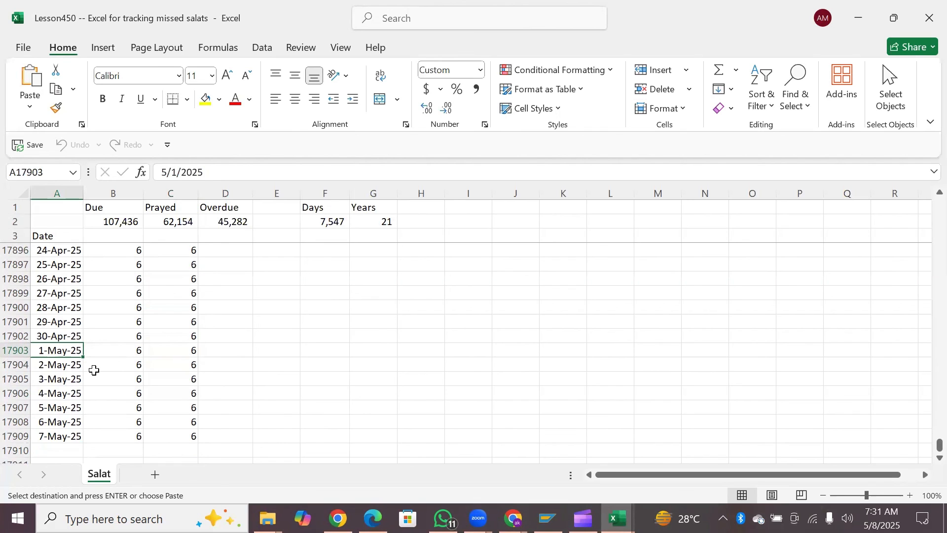
Step: Check the Due and Prayed values beside the new dates from 1-May-25 to 7-May-25 and the first empty row below
key("Right")
key("Right")
key("Right")
key("Left")
key("Left")
key("Down")
key("Down")
key("Down")
key("Down")
key("Down")
key("Down")
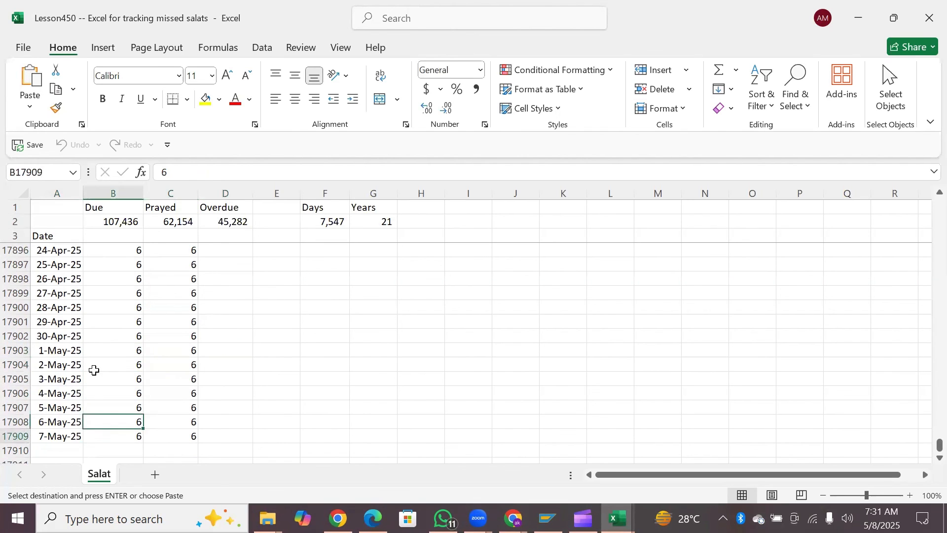
key("Down")
key("Down")
key("Down")
key("Up")
key("Up")
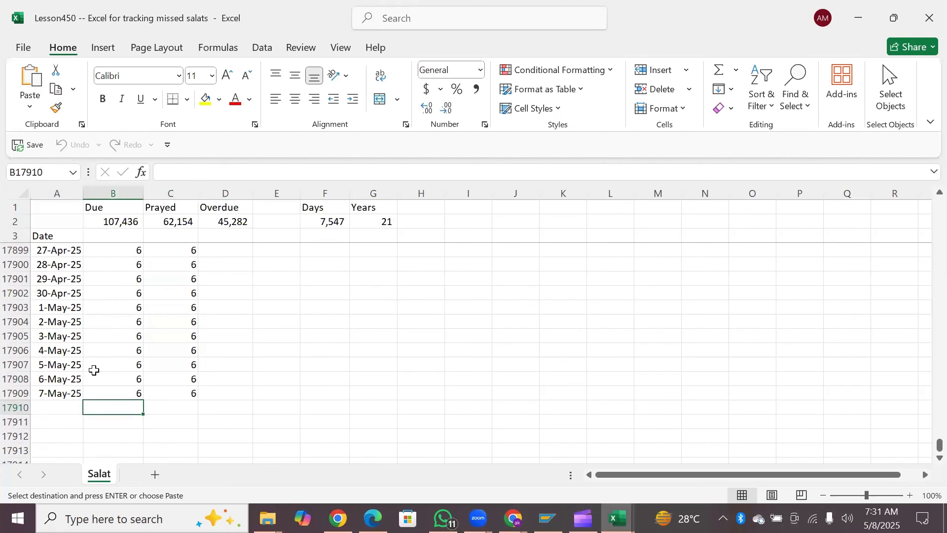
key("Up")
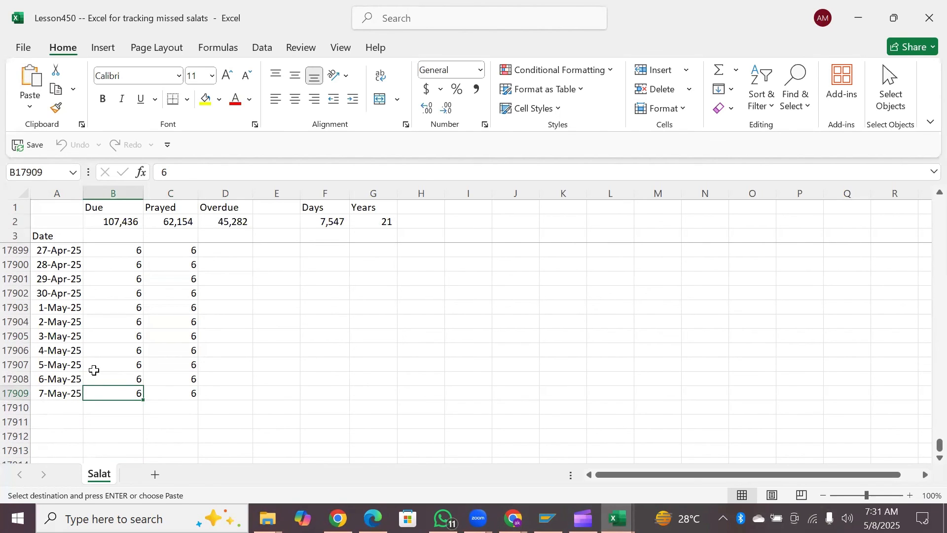
Step: Run the Workbook_Open macro again from the VBA editor while the list already ends at 7-May-25
key("alt+F11")
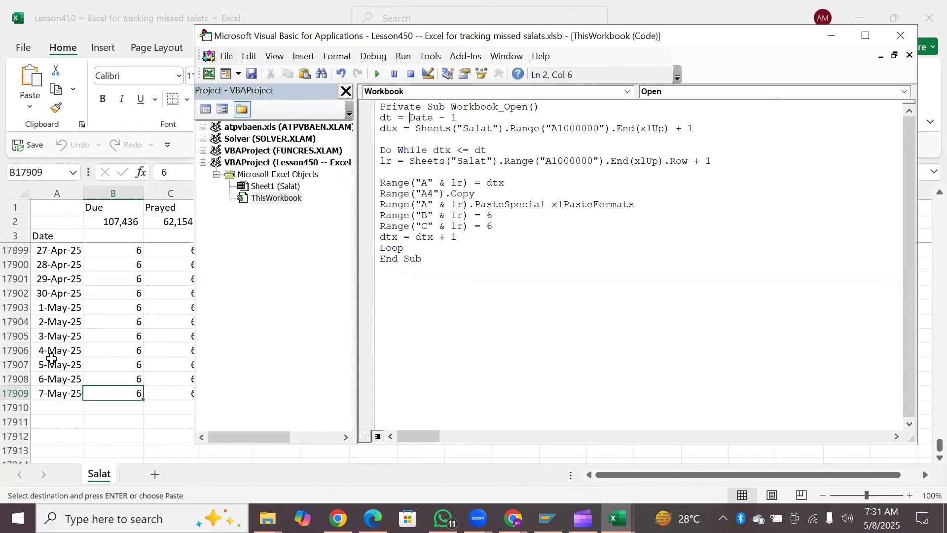
left_click(416, 149)
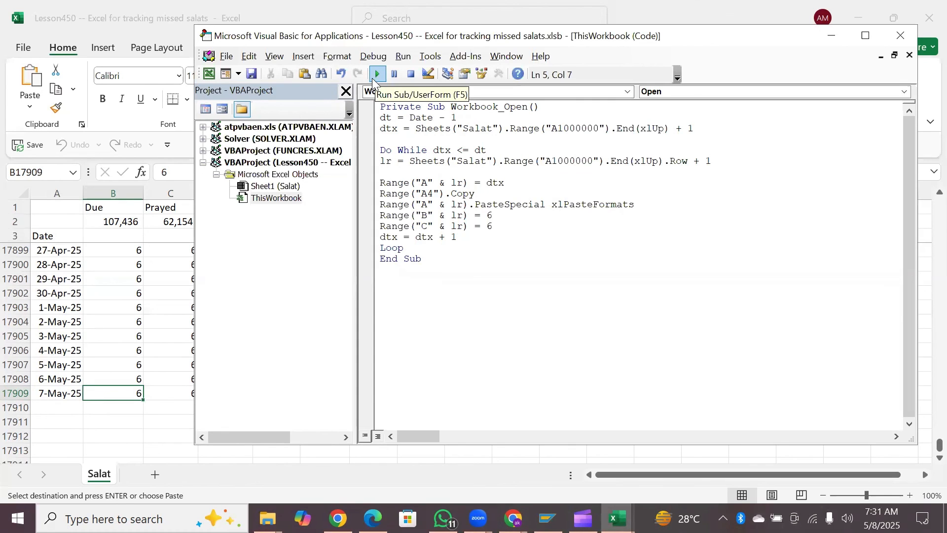
left_click(377, 75)
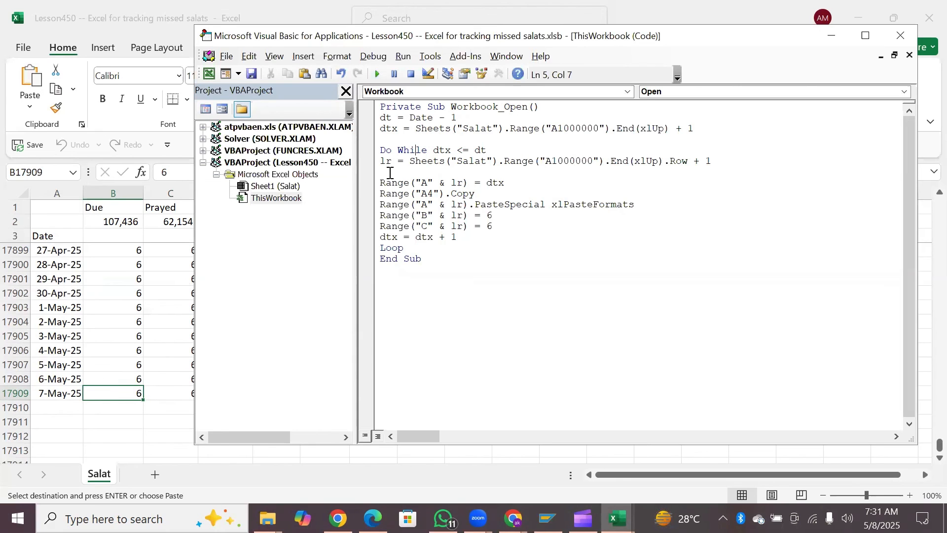
Step: Clear the contents of rows 17908 and 17909, holding 6-May-25 and 7-May-25, on the Salat sheet
left_click(10, 394)
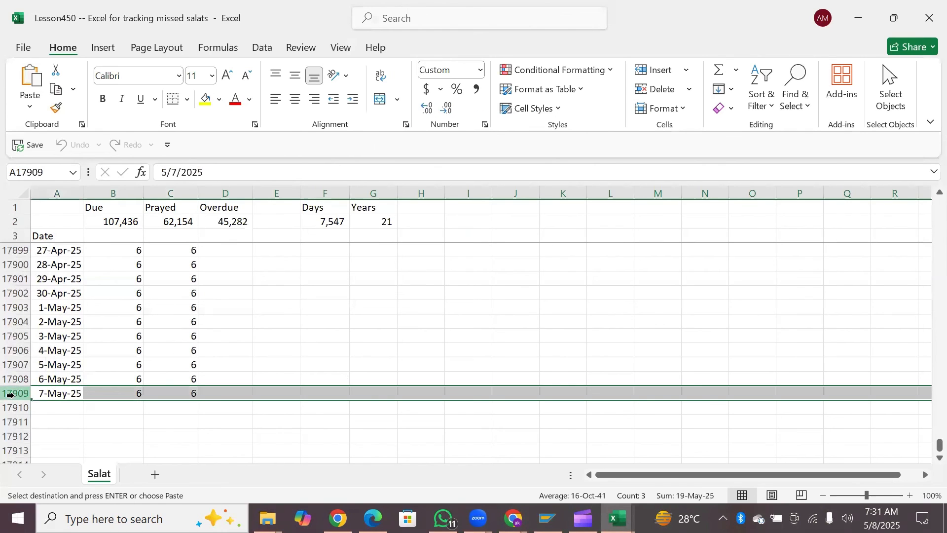
key("Up")
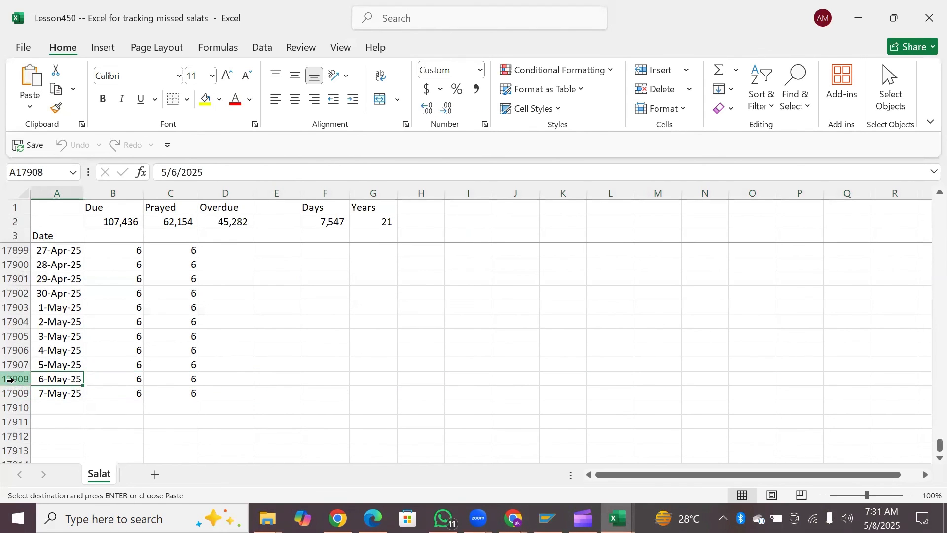
left_click(10, 379)
key("shift+Down")
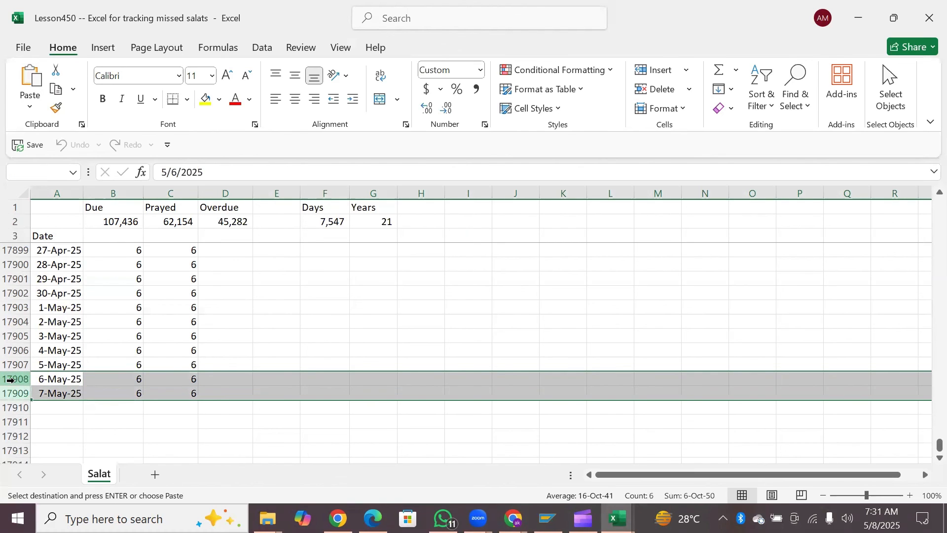
key("Escape")
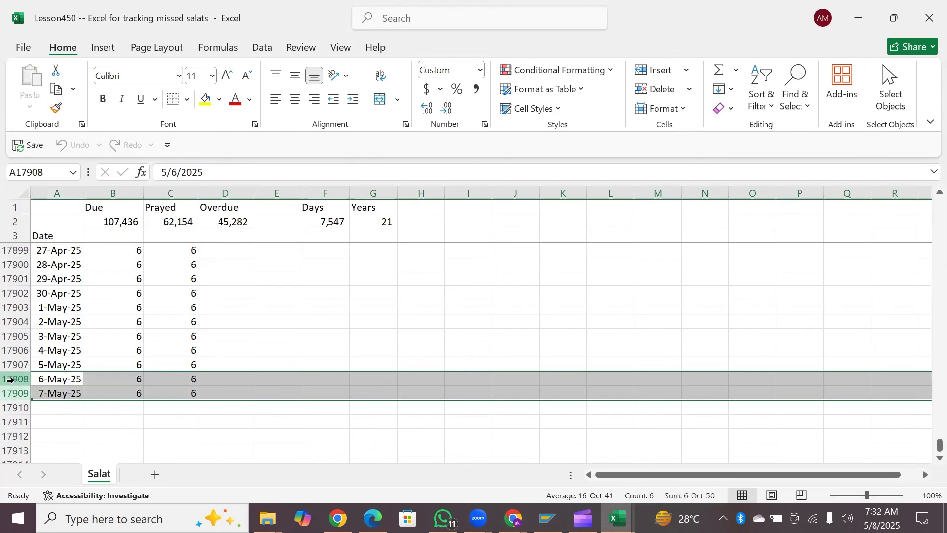
key("Delete")
key("Up")
key("Down")
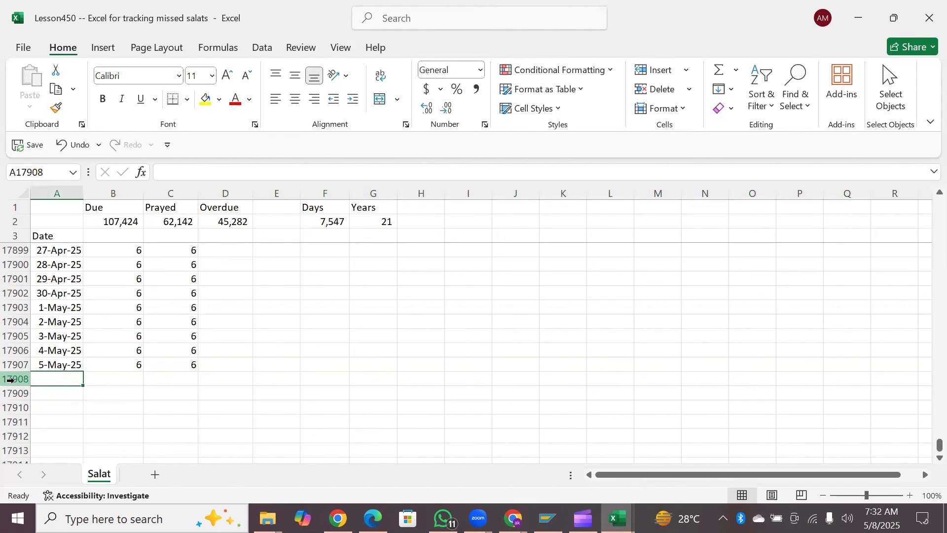
Step: Run Workbook_Open again to append 6-May-25 and 7-May-25 with 6 due and 6 prayed, and close the VBA editor
key("alt+F11")
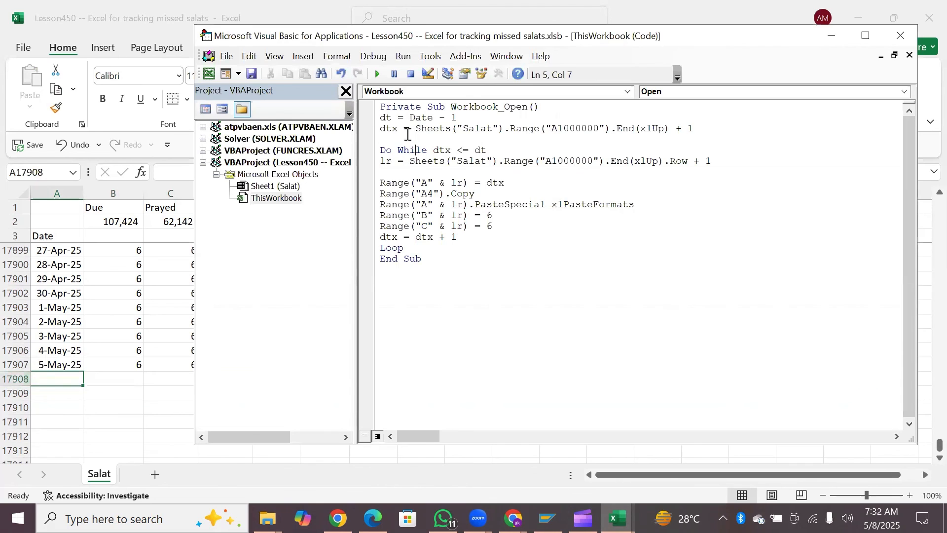
left_click(407, 136)
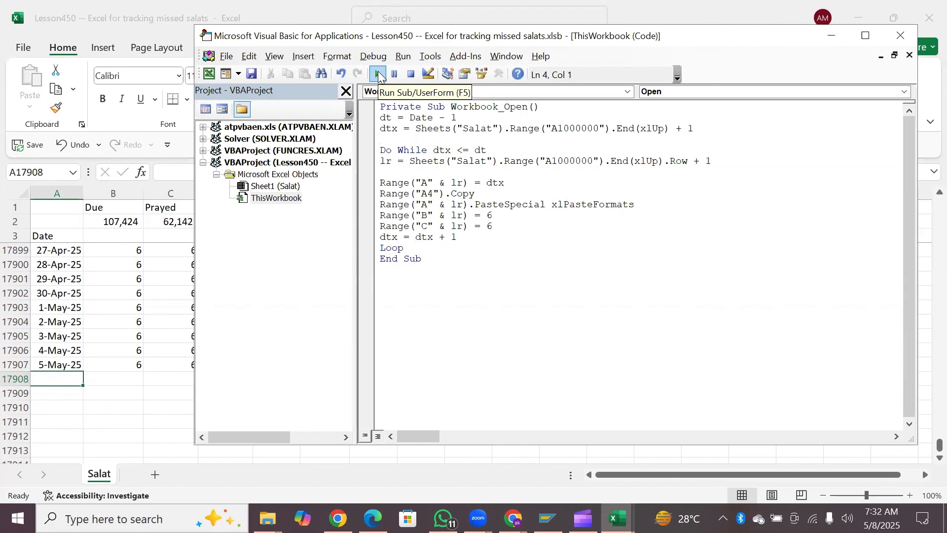
left_click(378, 74)
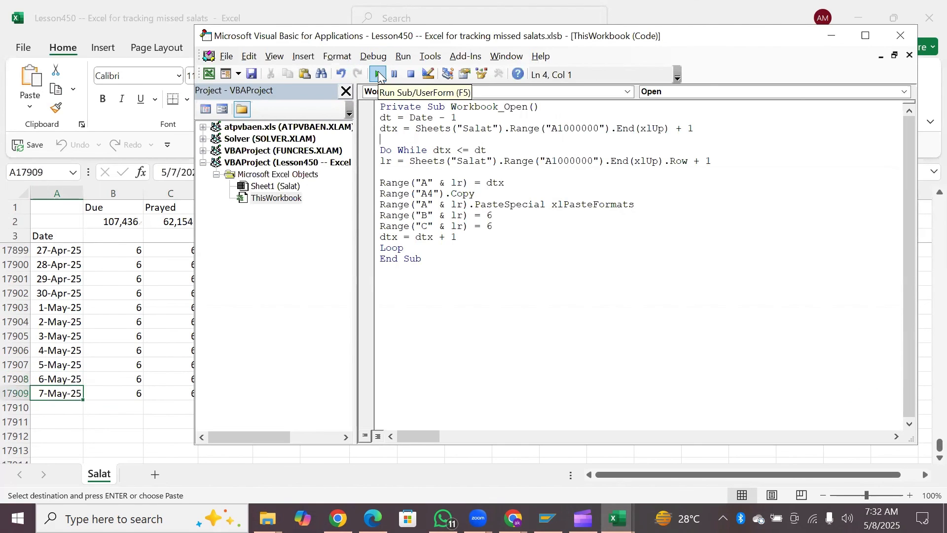
left_click(903, 36)
Step: Verify the restored 6-May-25 and 7-May-25 rows, reviewing the Date, Due and Prayed cells from 1-May-25 onward
left_click(67, 308)
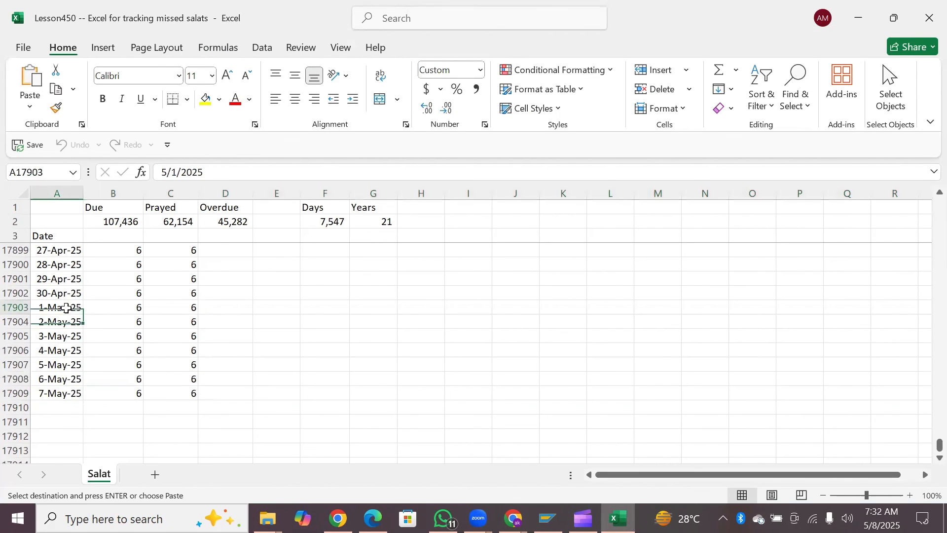
key("Right")
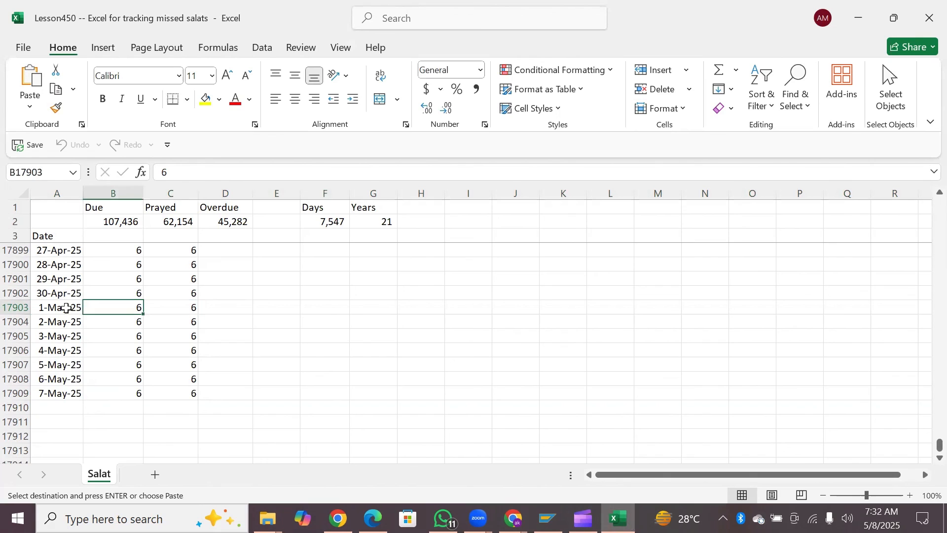
key("Down")
key("Down")
key("Down")
key("Down")
key("Down")
key("Down")
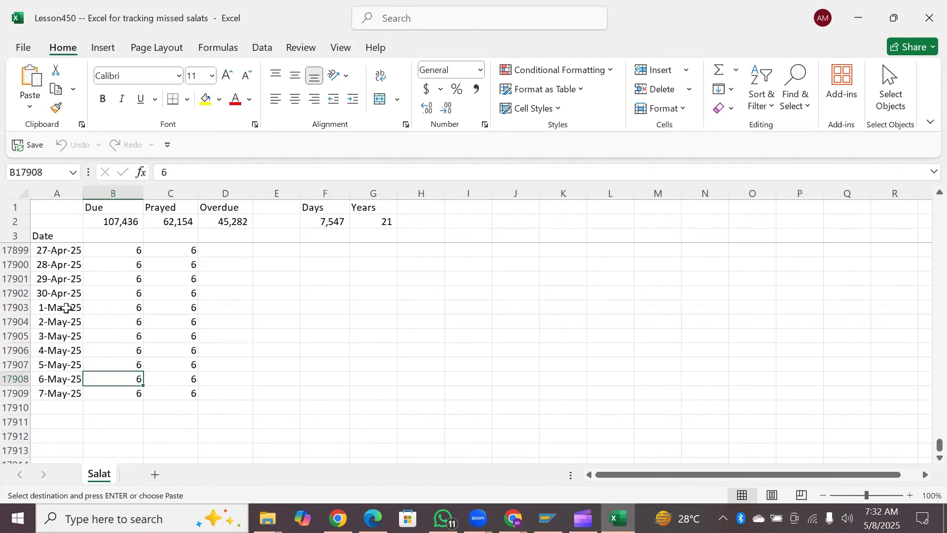
key("Right")
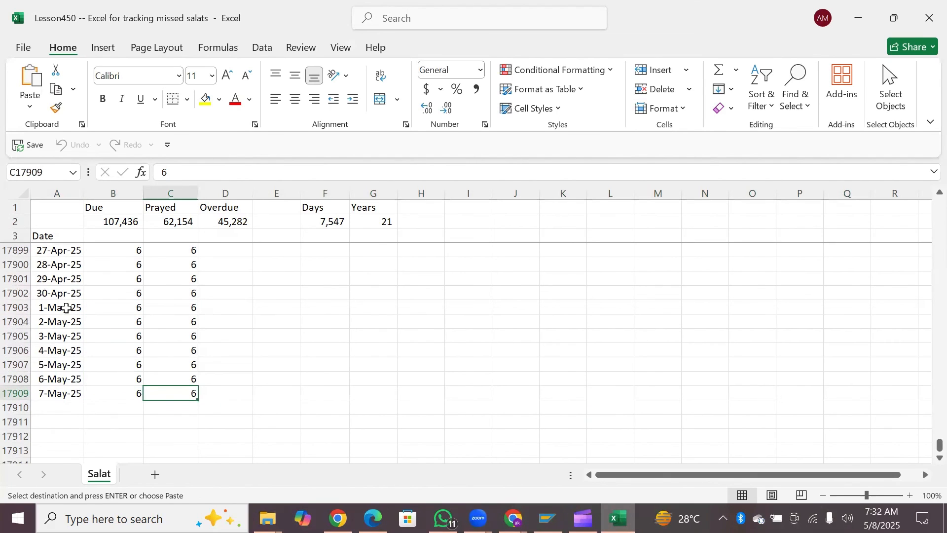
key("Up")
key("Up")
key("Down")
key("Left")
key("Left")
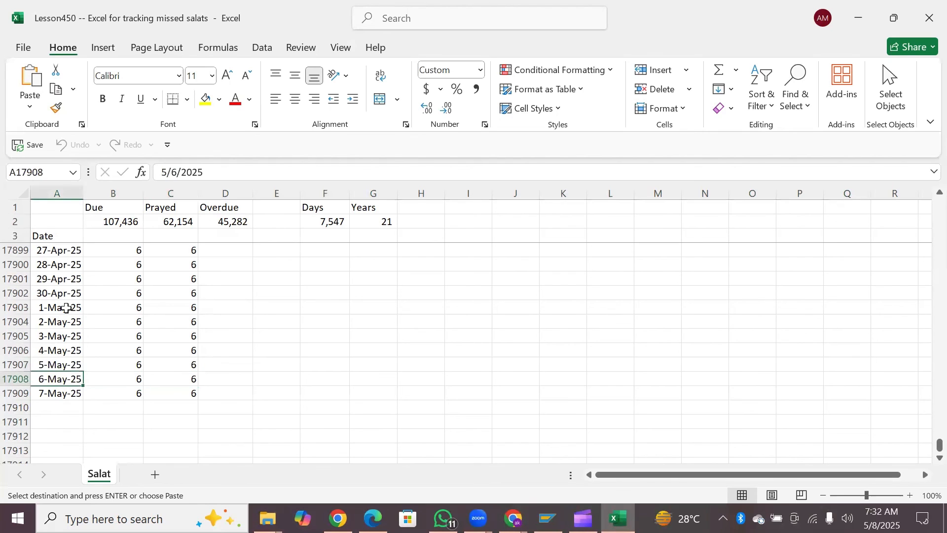
key("Down")
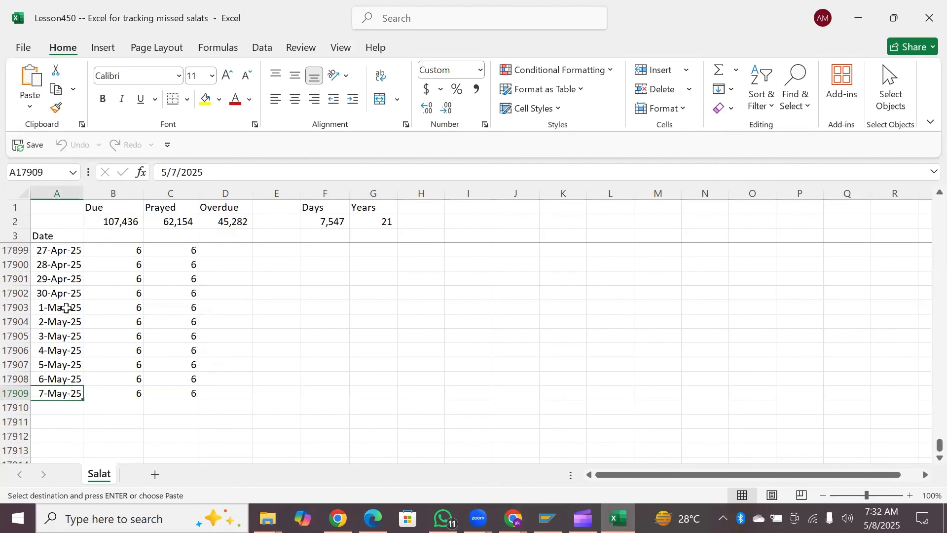
Step: Return to the Date heading at the start of the list and cancel the pending copy of cell A4
key("ctrl+Up")
key("Down")
key("Down")
key("Up")
key("Up")
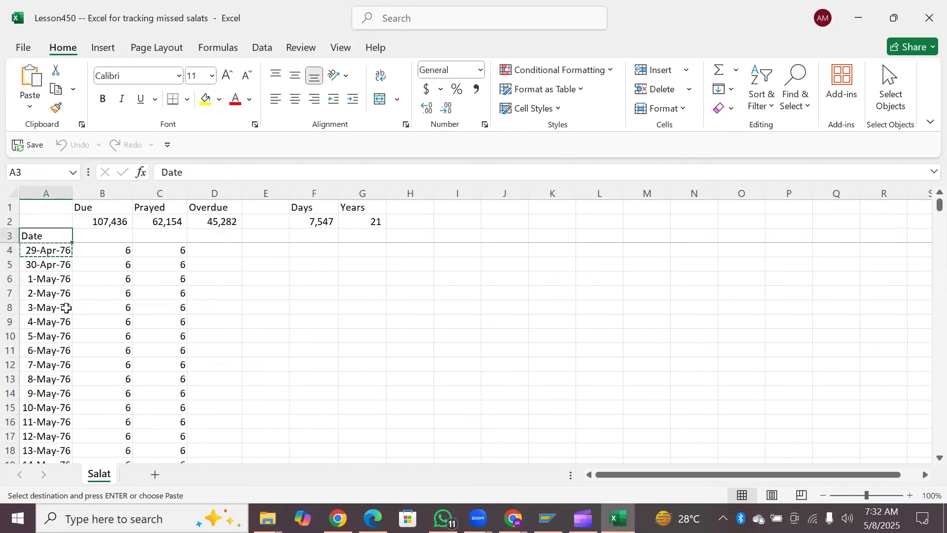
key("Escape")
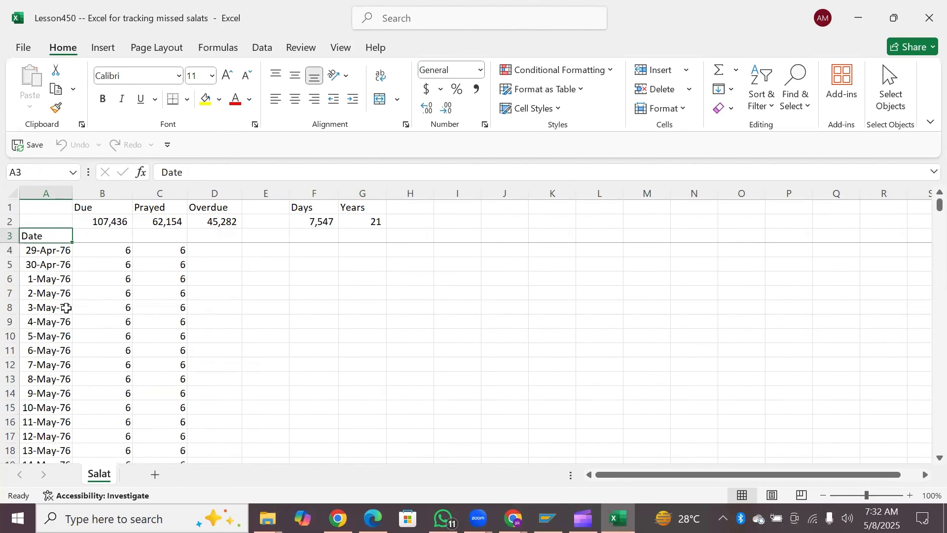
Step: Locate the recorded dates in column D from row 367 and bring the My Dashboard for Salat pie chart into view
key("Down")
key("Right")
key("Right")
key("Right")
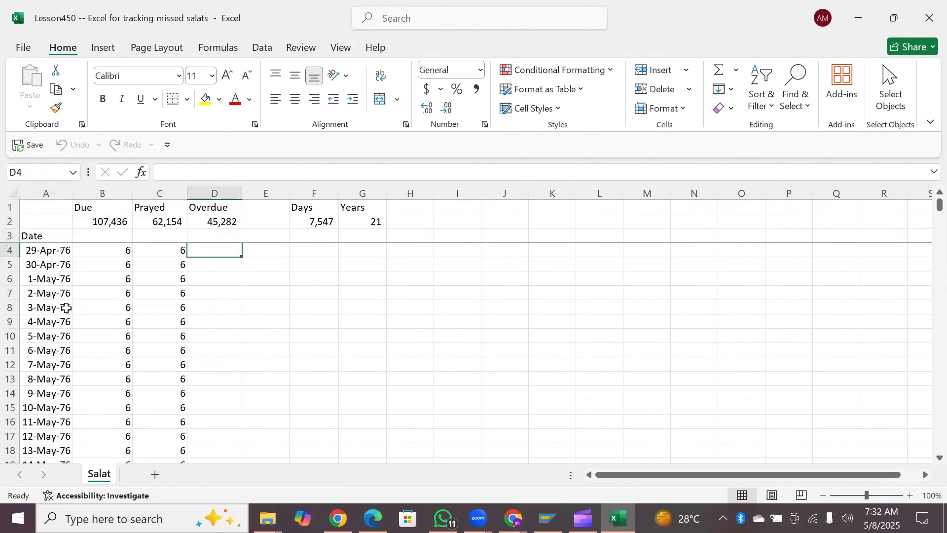
key("Right")
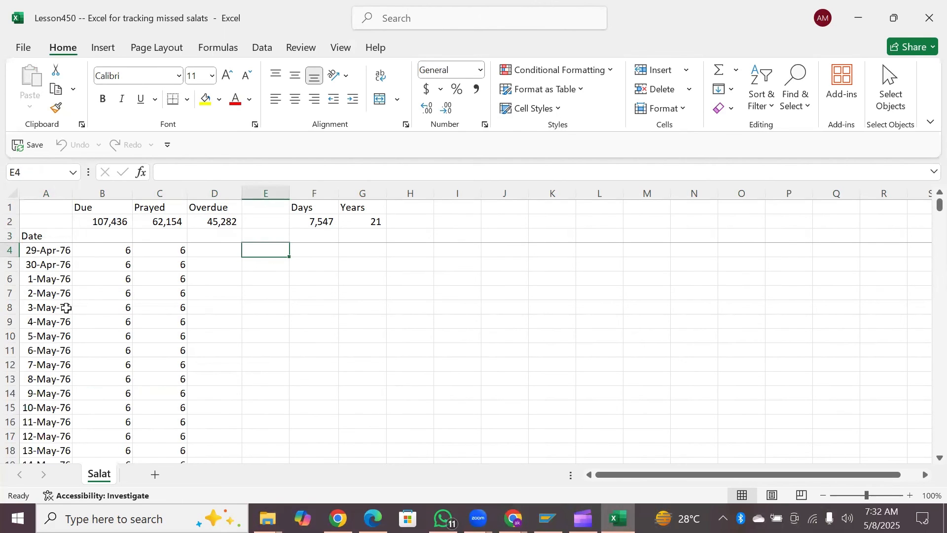
key("ctrl+Down")
key("ctrl+Up")
key("Down")
key("Down")
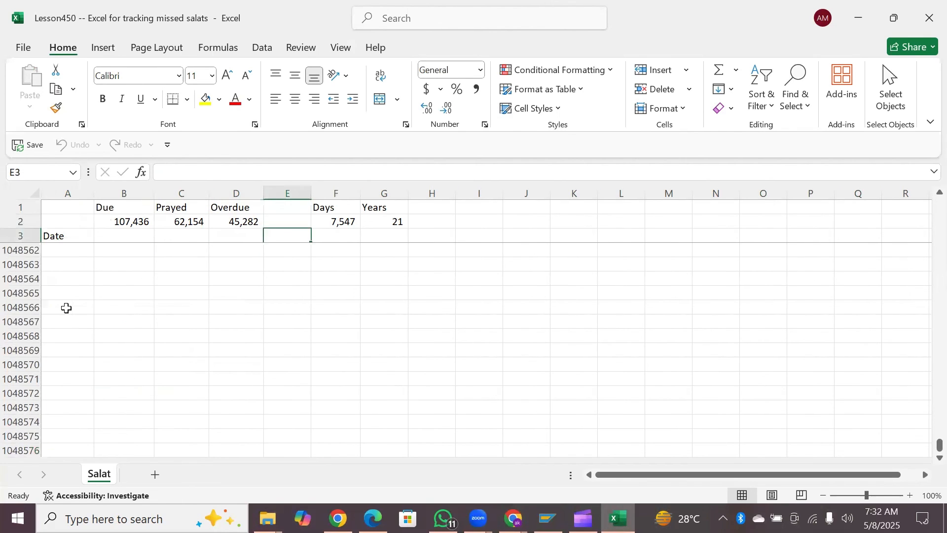
key("Left")
key("Down")
key("ctrl+Down")
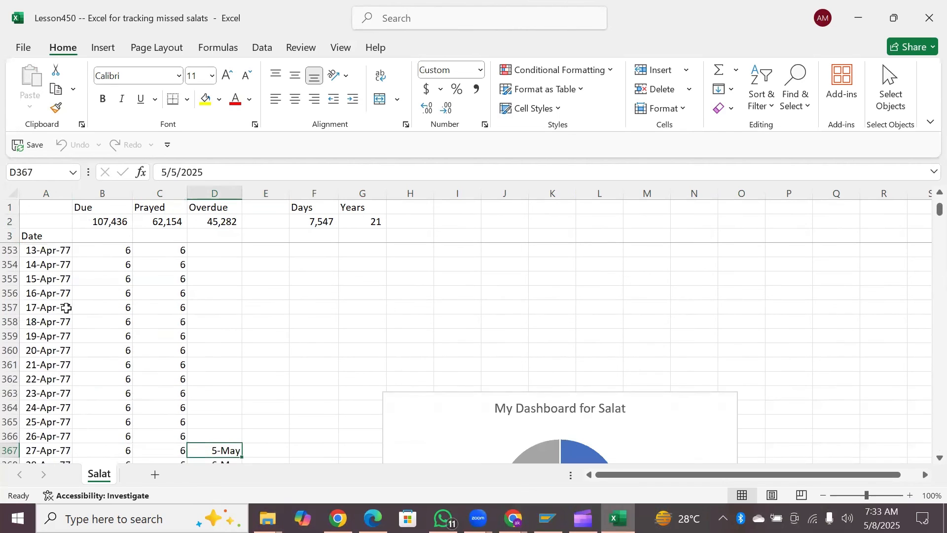
key("Down")
key("Down")
key("Down")
key("Down")
key("Down")
key("Down")
key("Down")
key("Down")
key("Down")
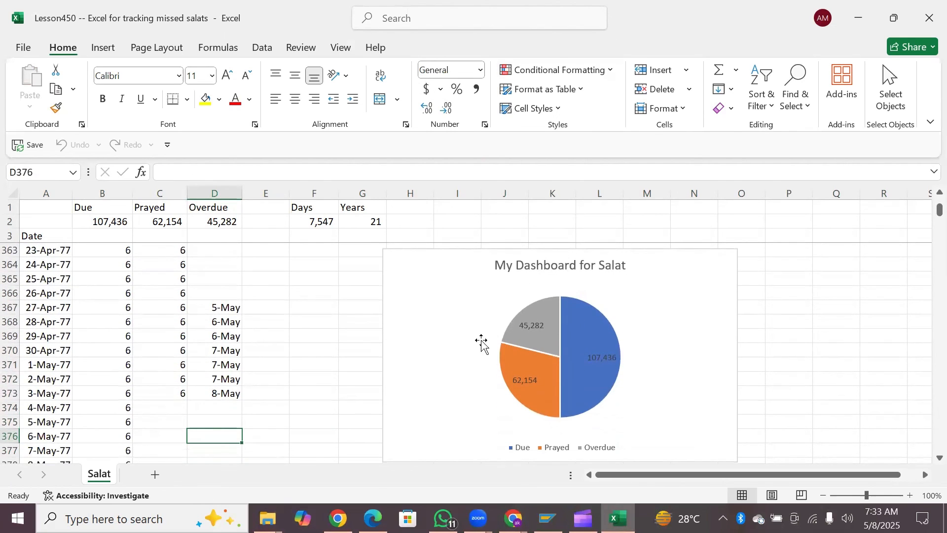
Step: Select the Due, Prayed and Overdue totals in B1:D2 and compare them with the pie chart's slices
left_click(87, 211)
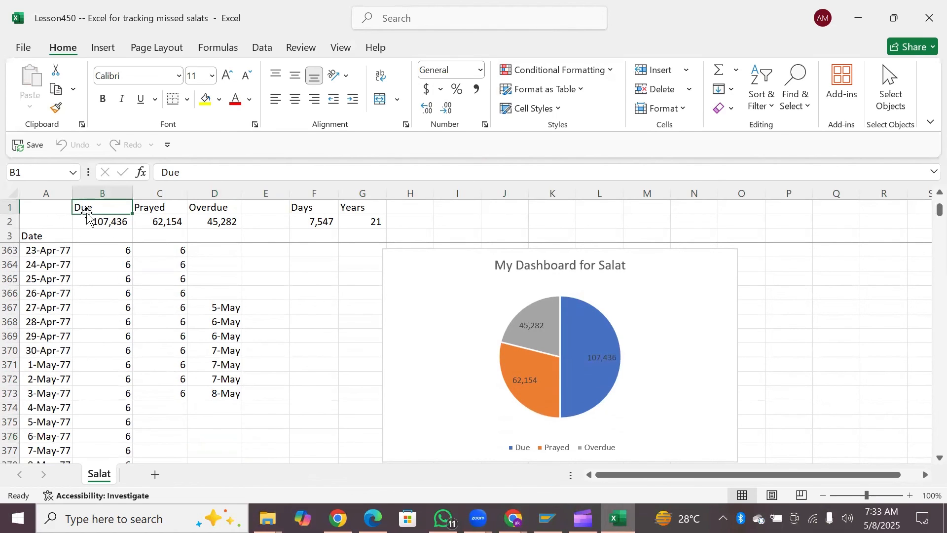
key("shift+Down")
key("shift+Right")
key("shift+Right")
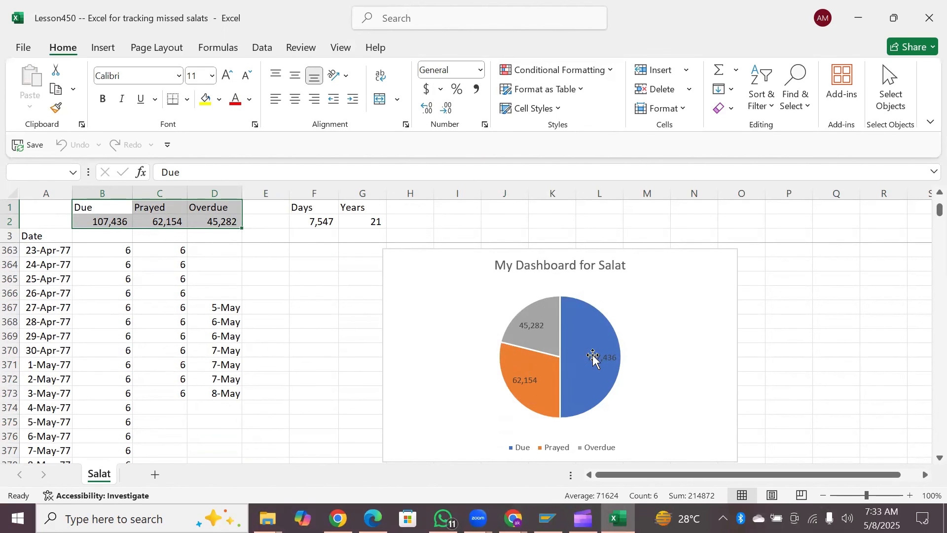
mouse_move(544, 361)
Step: Review the recorded dates from 5-May to 8-May in D367:D373 beside the made-up April and May 1977 rows
left_click(228, 309)
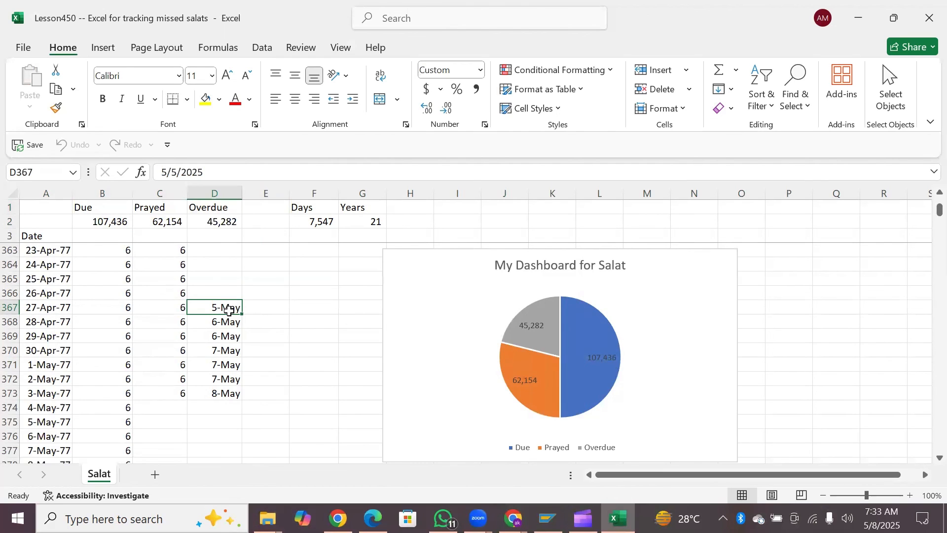
key("Down")
key("Down")
key("Down")
key("Down")
key("Down")
key("Down")
key("Down")
key("Down")
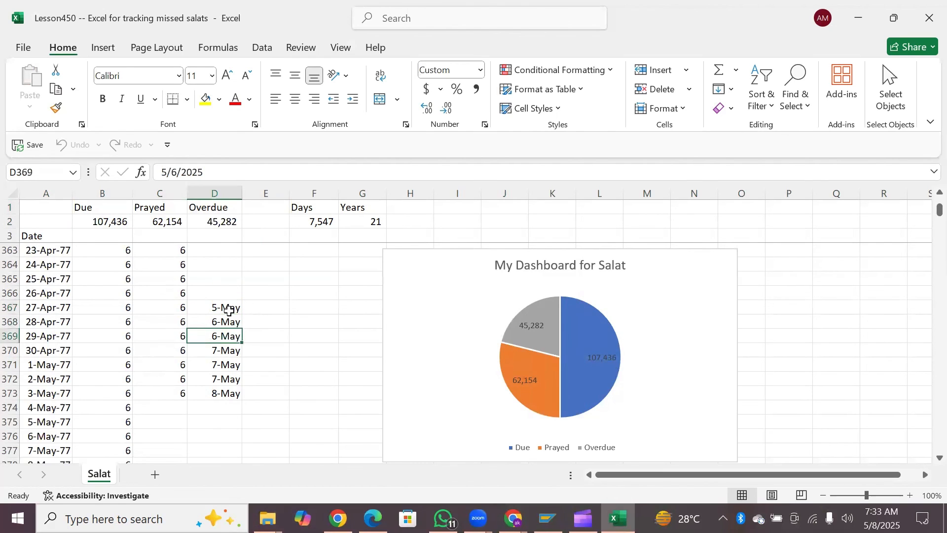
key("Up")
key("Up")
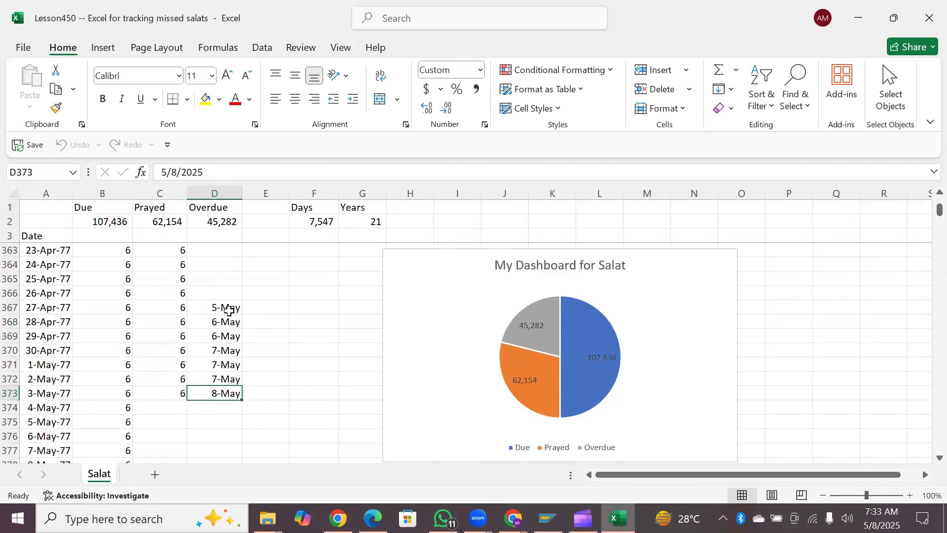
key("Down")
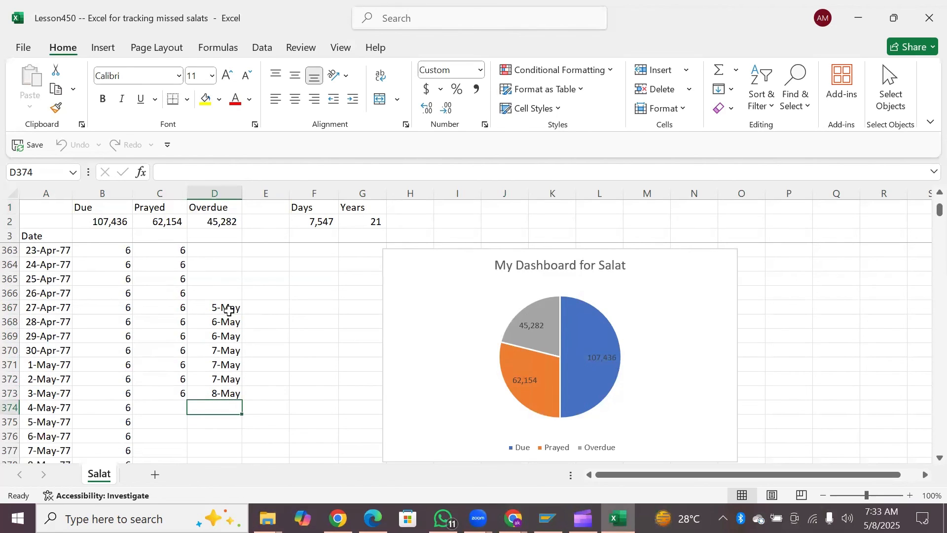
Step: Look over the rows just above and below the recorded dates in column D, around 23-Apr-77 to 6-May-77
key("Left")
key("Right")
key("Down")
key("Down")
key("Down")
key("Down")
key("Up")
key("Up")
key("Up")
key("Up")
key("Up")
key("Up")
key("Up")
key("Up")
key("Up")
key("Up")
key("Up")
key("Up")
key("Up")
key("Up")
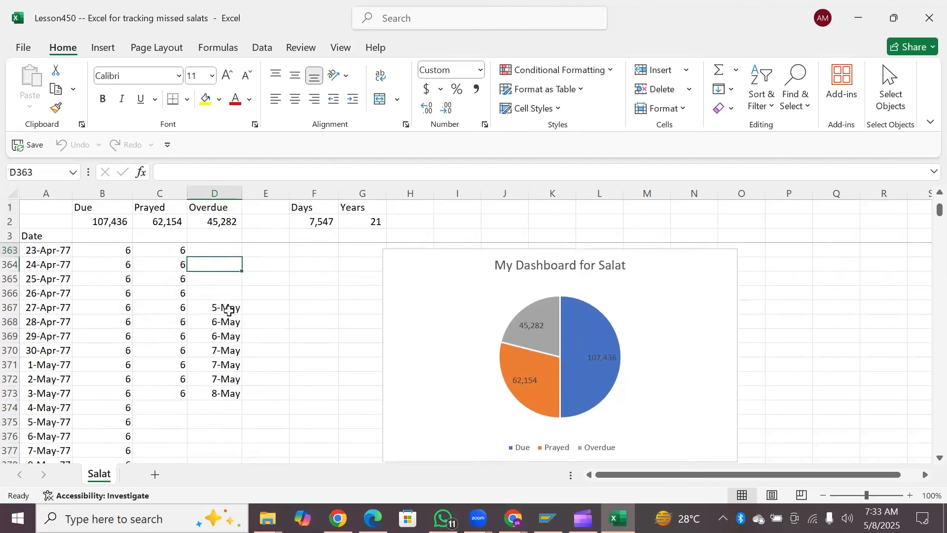
key("Up")
key("Up")
key("Up")
key("Up")
key("Up")
key("Down")
key("Down")
key("Down")
key("Down")
key("Down")
key("Down")
key("Down")
key("Down")
key("Down")
key("Down")
key("Down")
key("Down")
key("Down")
key("Down")
key("Down")
key("Down")
key("Down")
key("Down")
key("Up")
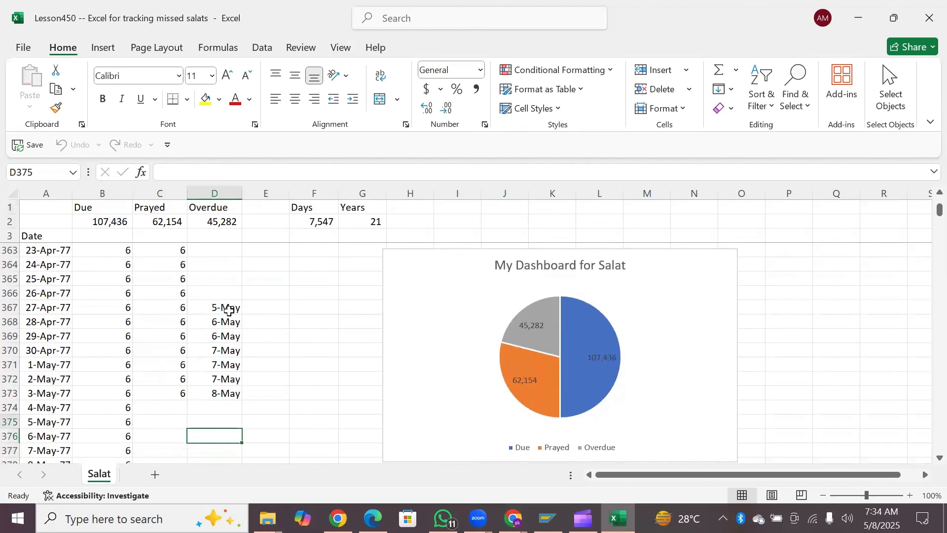
key("Up")
key("Up")
key("Down")
key("Down")
key("Down")
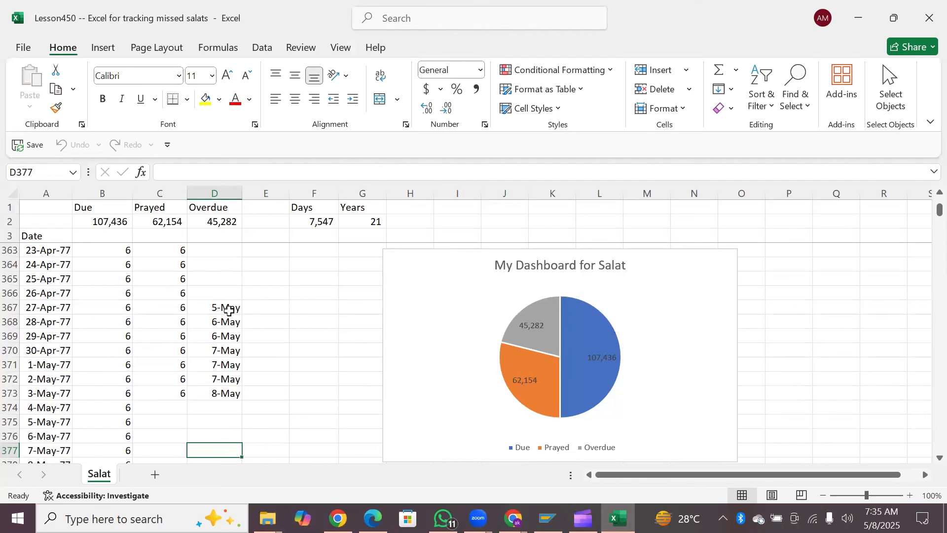
Step: Inspect the recorded 8-May date in D373 and the Prayed formula beside it in C373
left_click(225, 393)
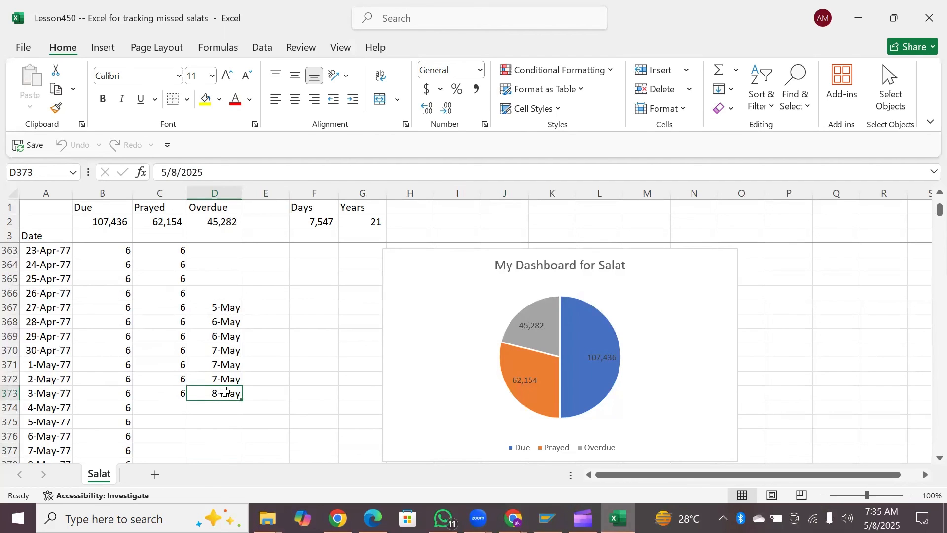
key("Left")
key("Right")
key("Left")
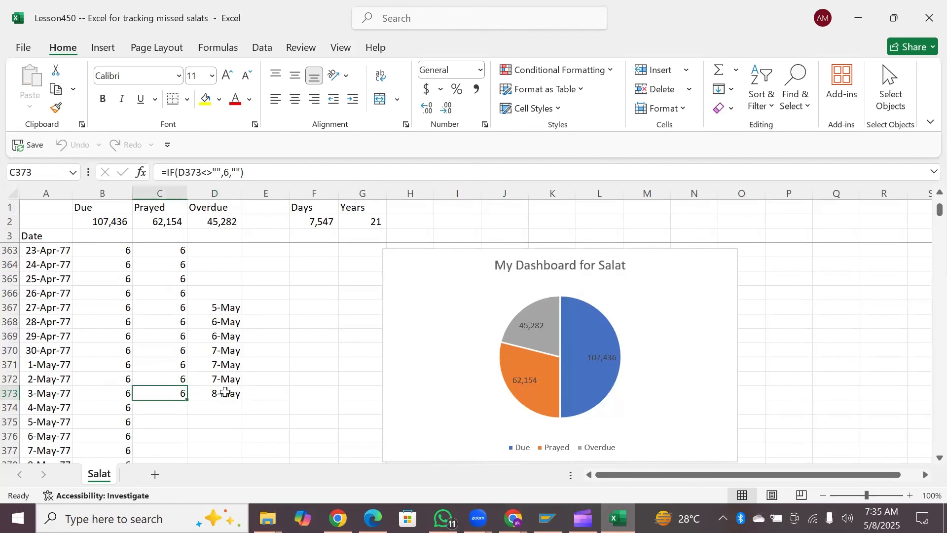
key("Left")
key("Right")
key("Left")
key("Right")
Step: Look through the Prayed formulas in column C for the undated rows below row 373
key("Down")
key("Down")
key("Down")
key("Down")
key("Down")
key("Down")
key("Down")
key("Down")
key("Down")
key("Up")
key("Up")
key("Up")
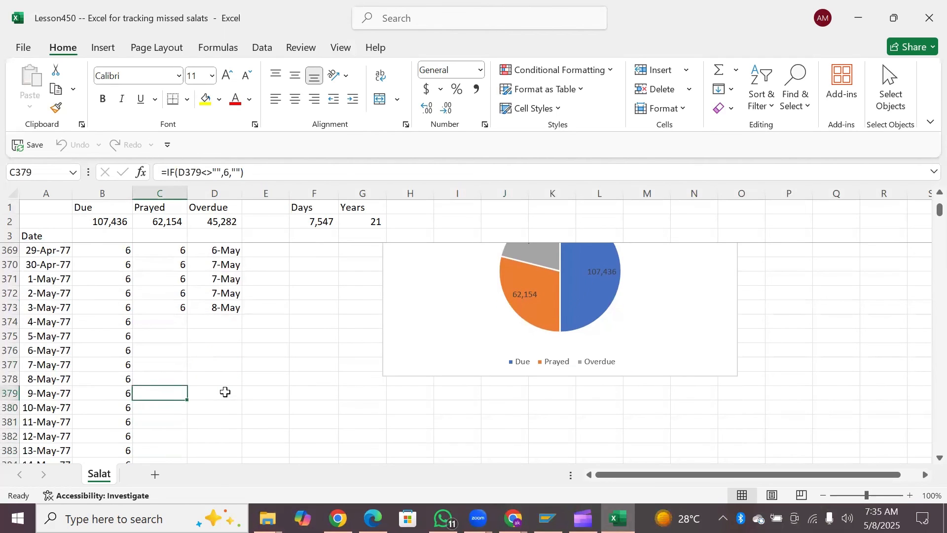
key("Up")
key("Up")
key("Up")
key("Up")
key("Up")
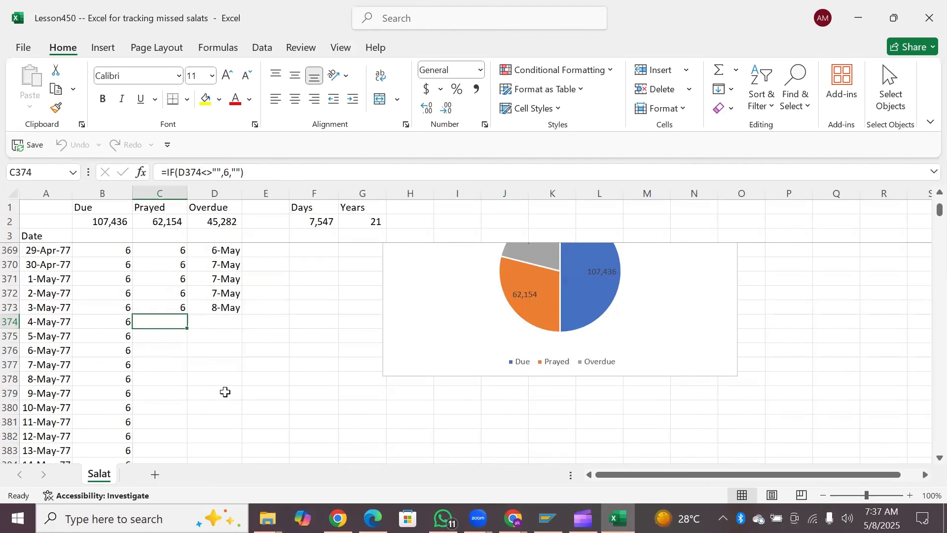
Step: Select the 7-May entries in D370:D372 for review, ending on the 8-May entry in D373
key("Right")
key("Up")
key("Up")
key("Up")
key("Up")
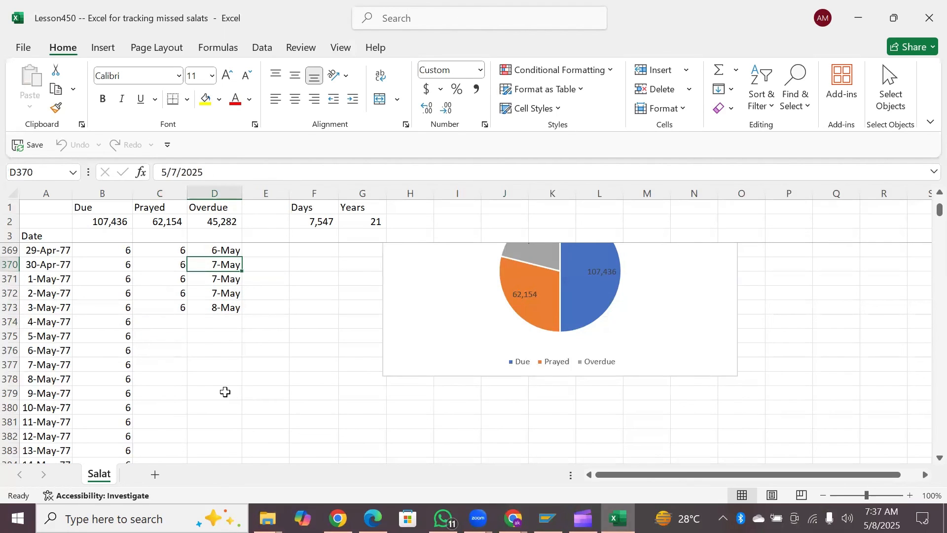
key("shift+Down")
key("shift+Down")
key("shift+Down")
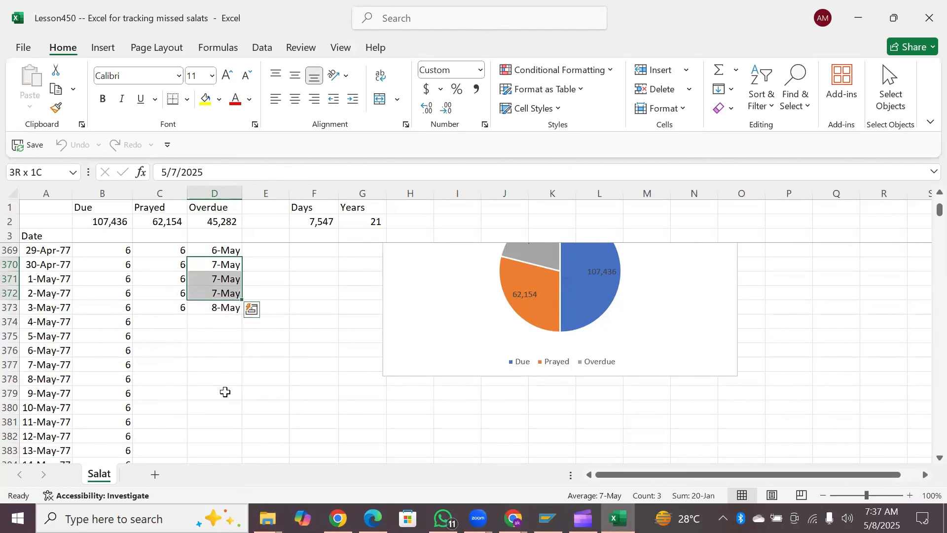
key("Down")
key("Down")
key("Down")
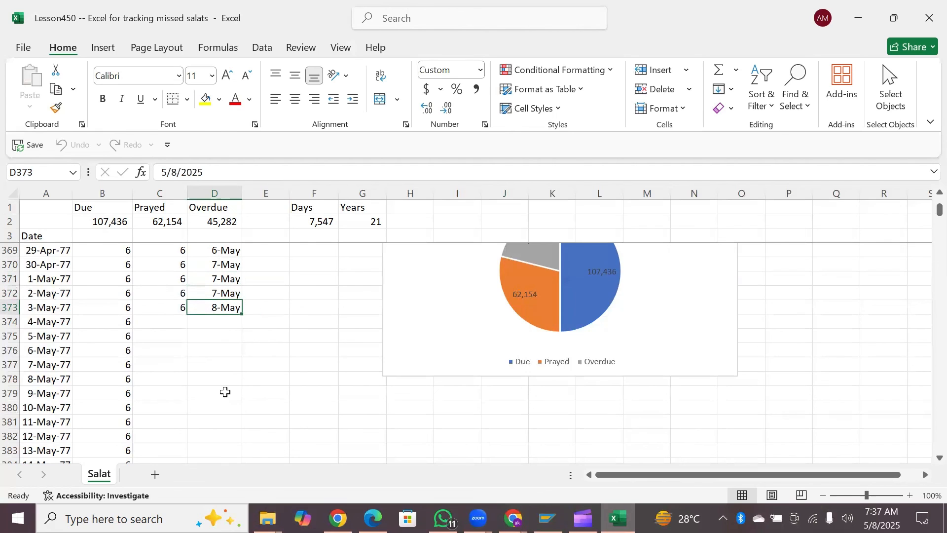
Step: Highlight the empty cells in column D below the 8-May entry to point out where additional dates go
key("Left")
key("Right")
key("Down")
key("Up")
key("Down")
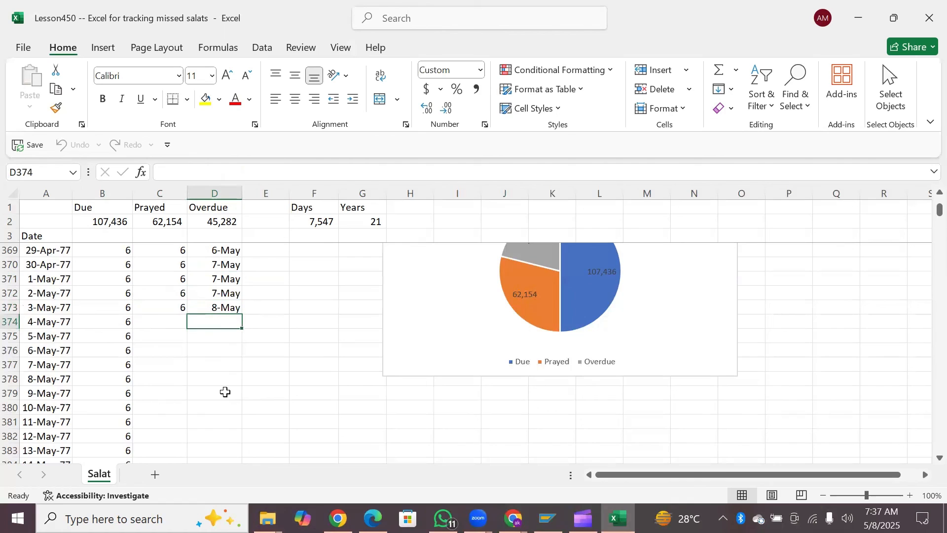
key("shift+Down")
key("shift+Down")
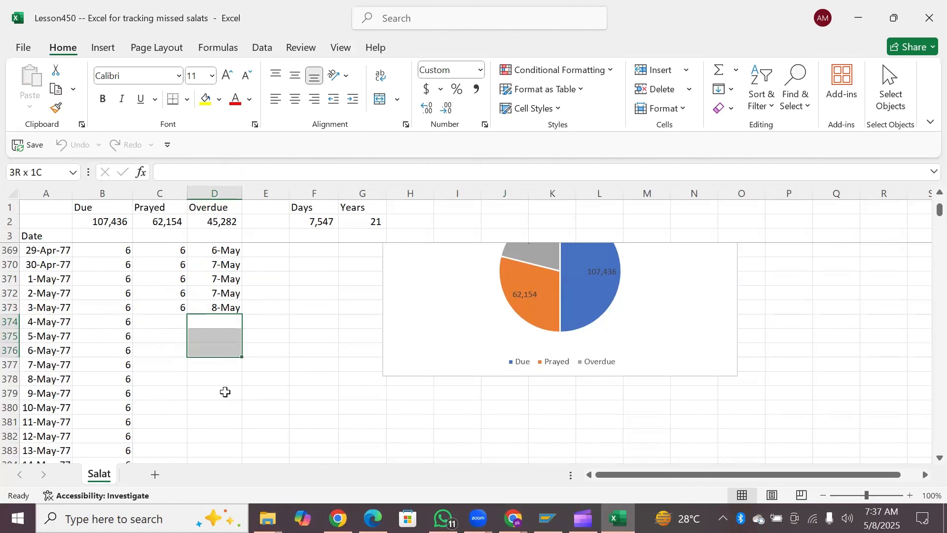
key("shift+Up")
key("Up")
key("Up")
key("Down")
key("shift+Down")
key("shift+Down")
key("shift+Down")
key("shift+Down")
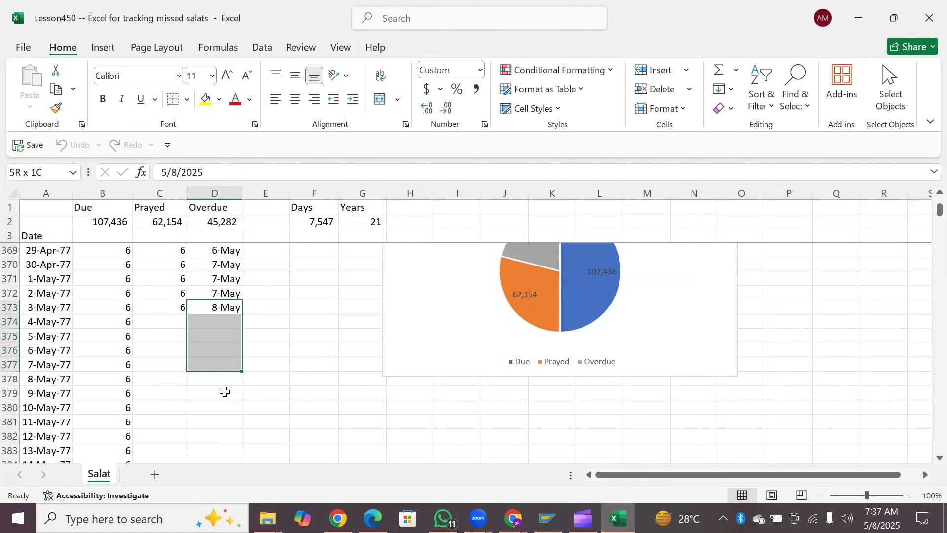
key("shift+Up")
key("Up")
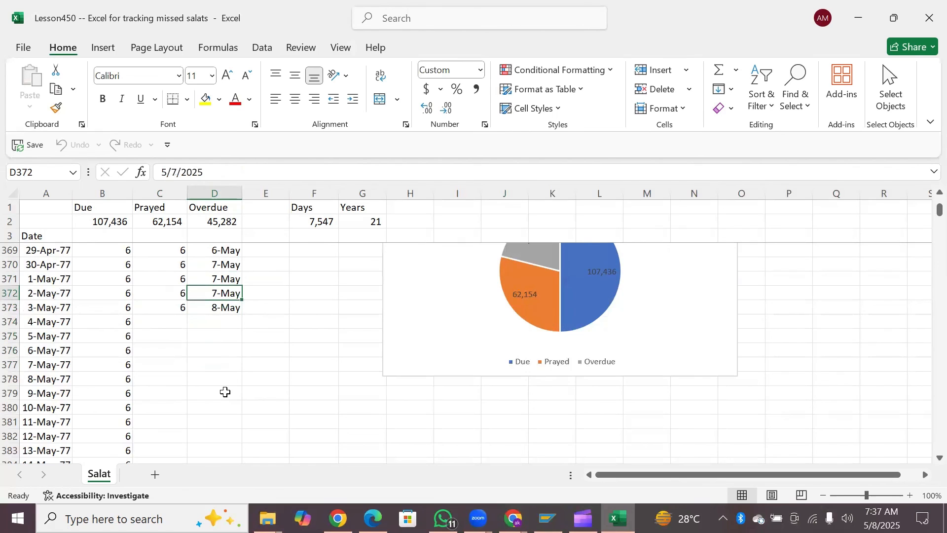
Step: Copy the 8-May date from D373 into D374:D376, and undo the paste
key("Down")
key("ctrl+c")
key("Down")
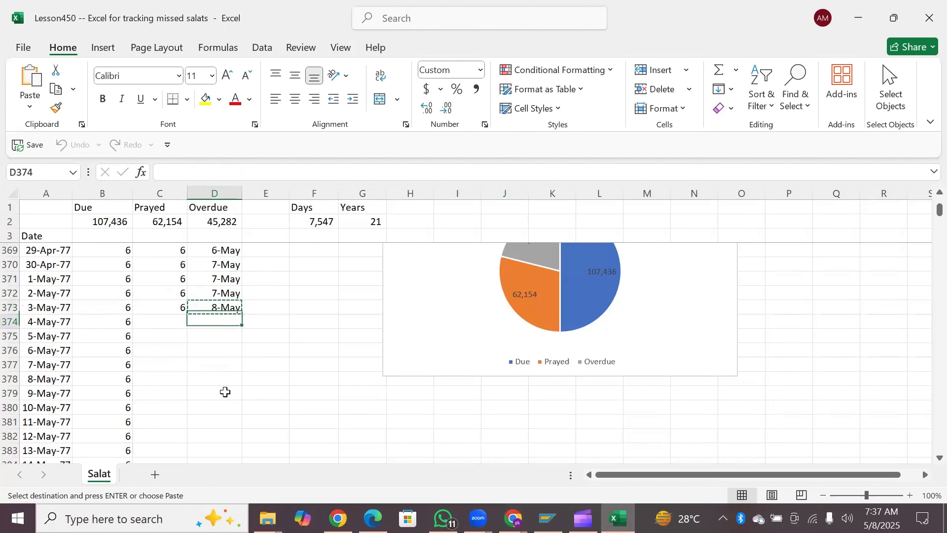
key("shift+Down")
key("shift+Down")
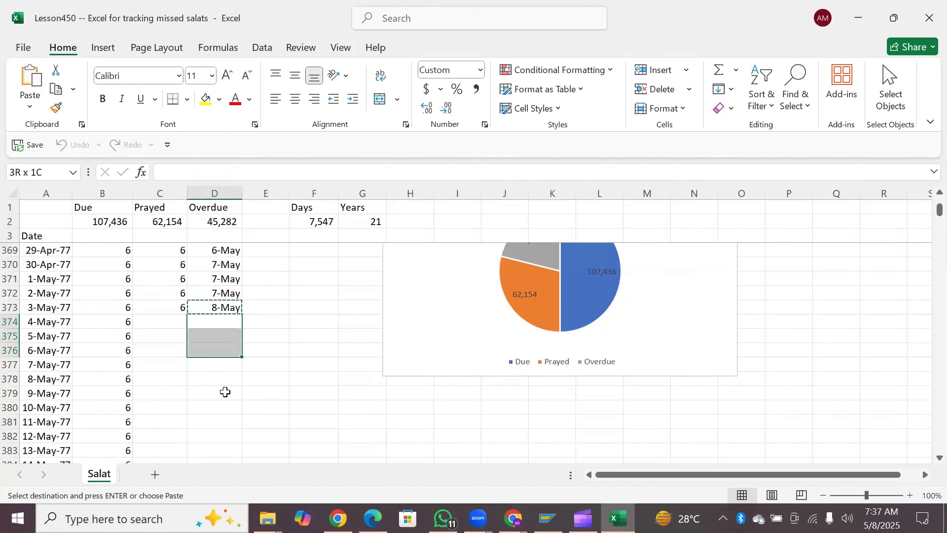
key("Return")
key("Left")
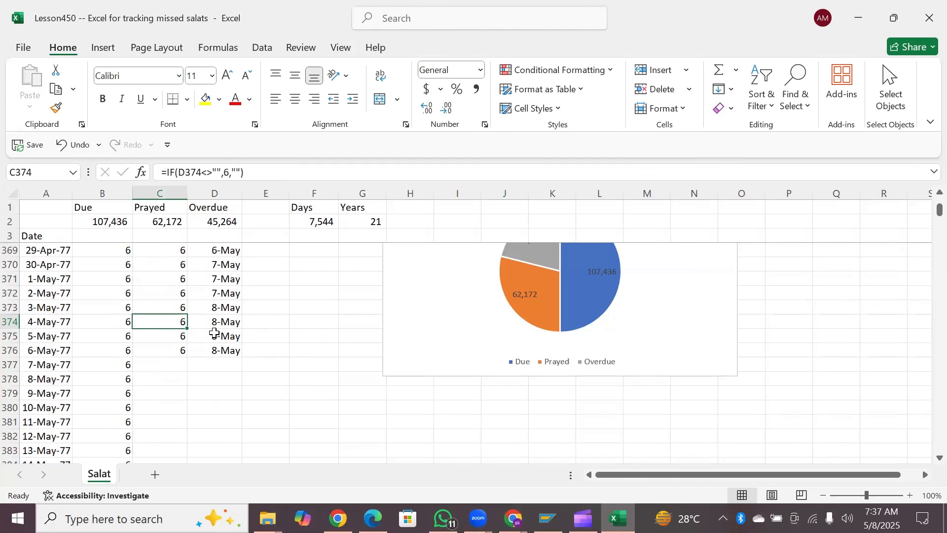
key("ctrl+z")
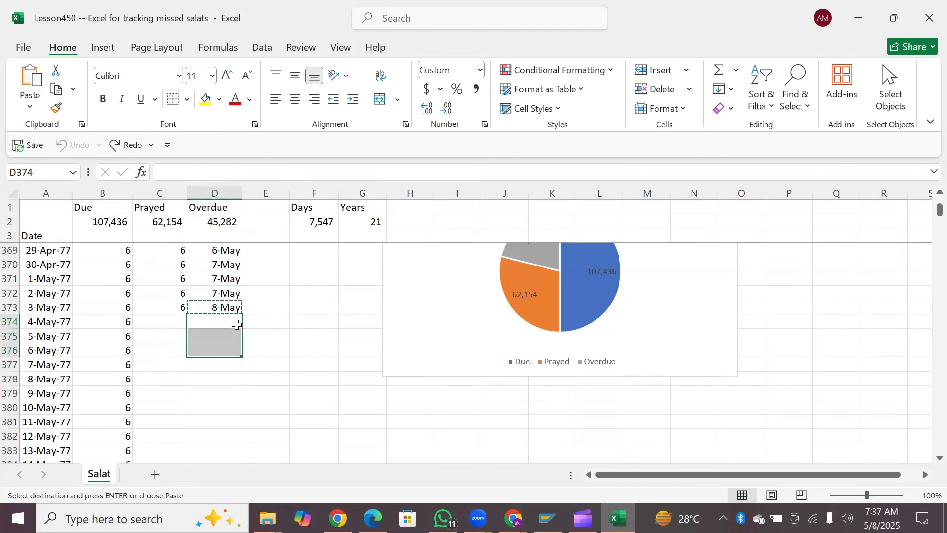
key("ctrl+z")
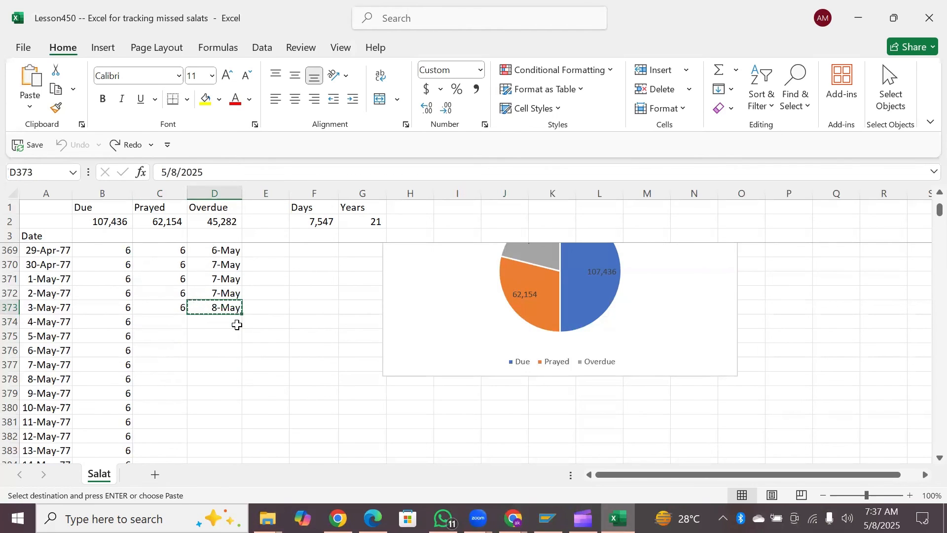